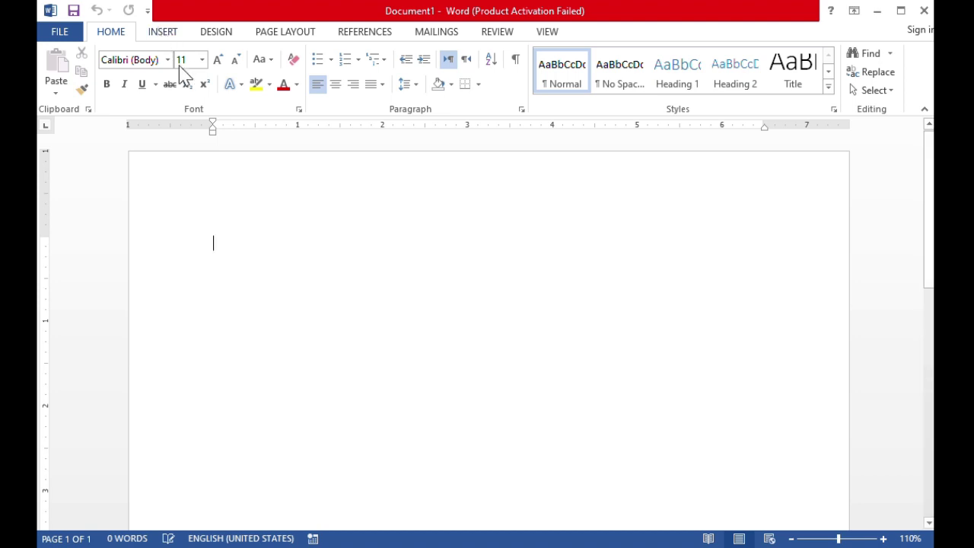
Switch the ribbon to the Insert tab in the blank document.
{"action": "left_click", "coordinate": [174, 34]}
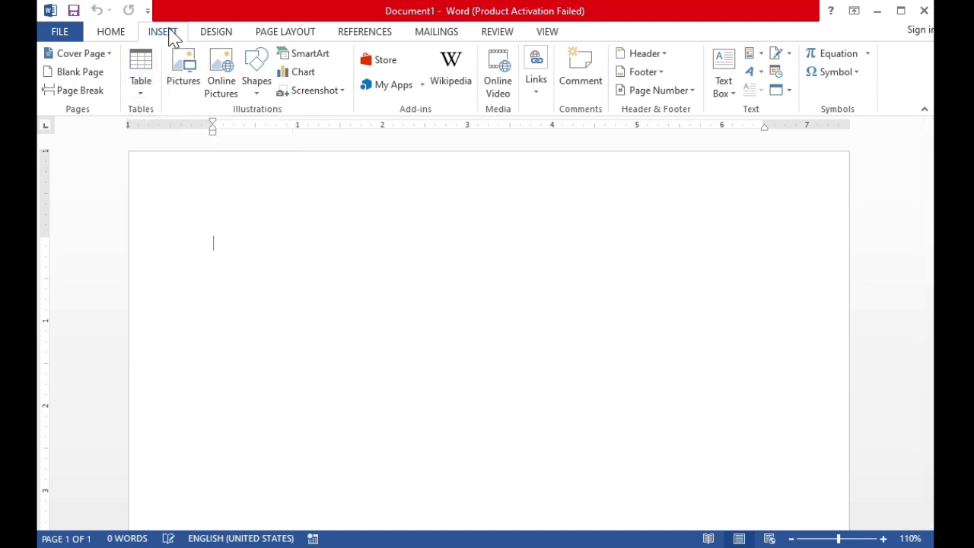
Insert a 5-column by 4-row table from the Table grid, then move to the line below it.
{"action": "left_click", "coordinate": [139, 96]}
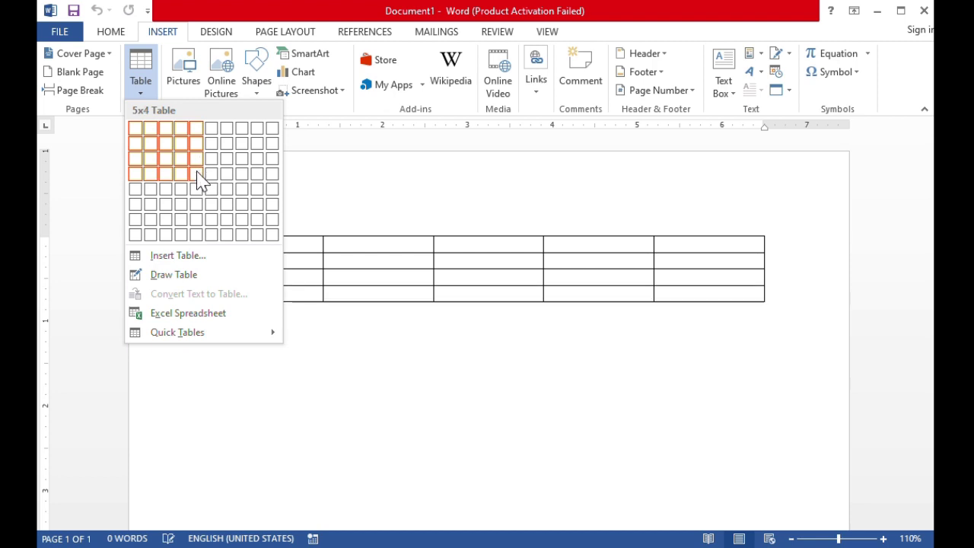
{"action": "left_click", "coordinate": [197, 177]}
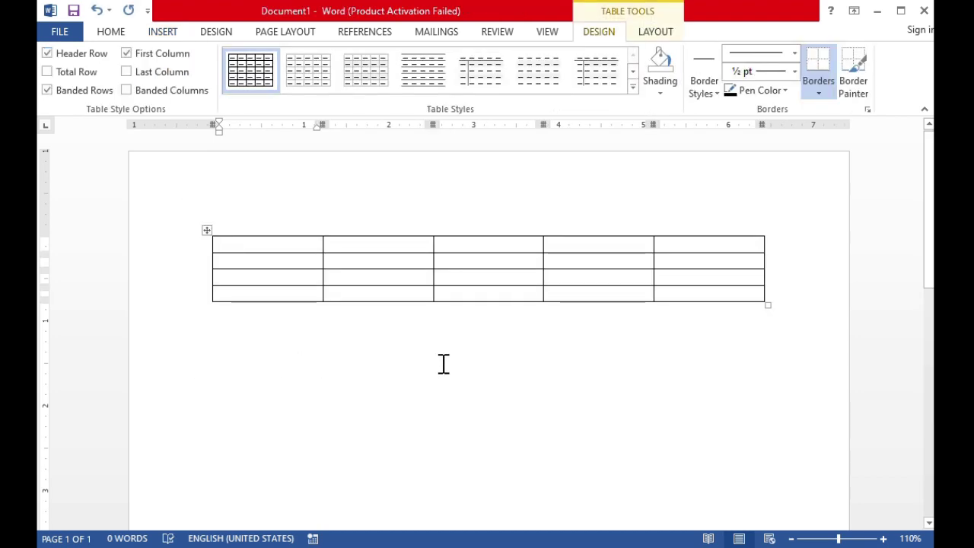
{"action": "left_click", "coordinate": [523, 362]}
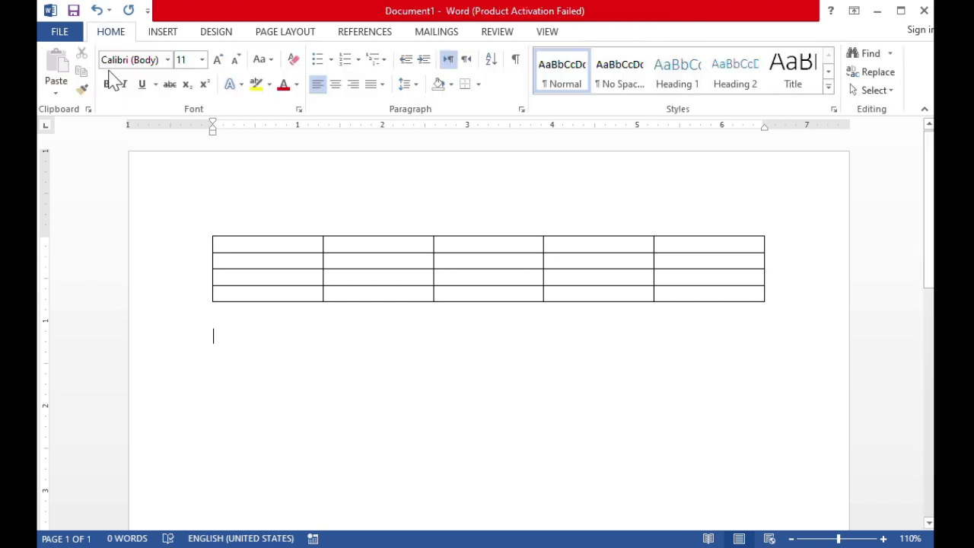
Insert a second table of 5 columns and 10 rows using the Insert Table dialog.
{"action": "left_click", "coordinate": [166, 33]}
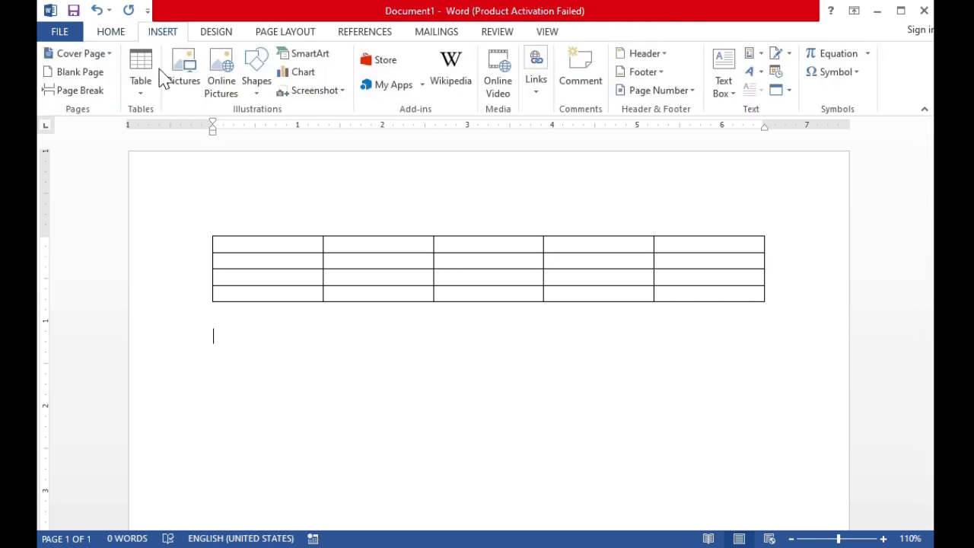
{"action": "left_click", "coordinate": [149, 97]}
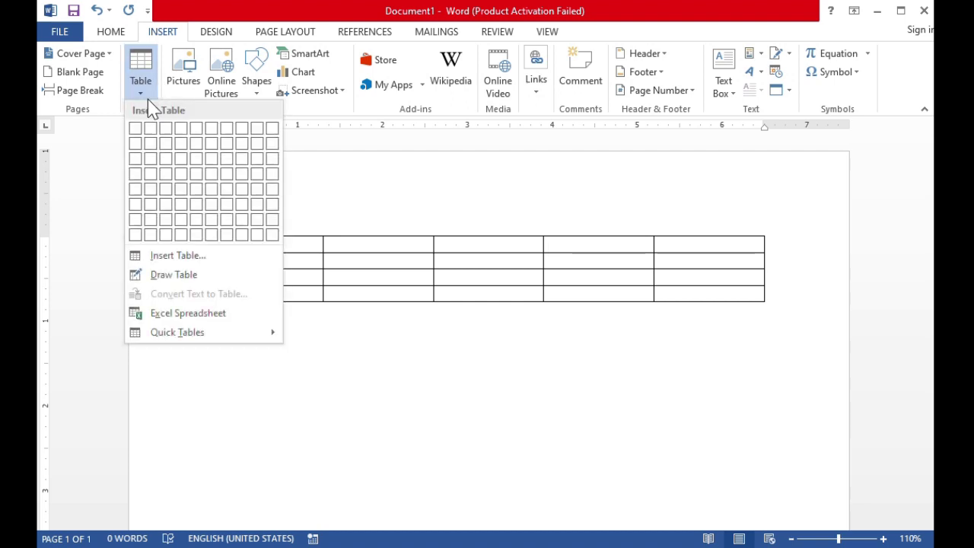
{"action": "left_click", "coordinate": [183, 258]}
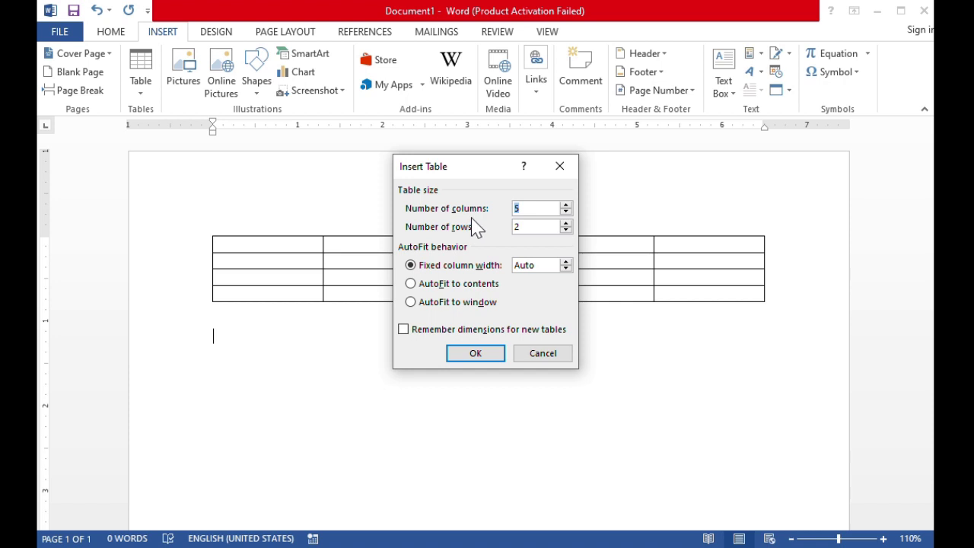
{"action": "left_click", "coordinate": [566, 225]}
{"action": "left_click", "coordinate": [566, 225]}
{"action": "left_click", "coordinate": [565, 225]}
{"action": "left_click", "coordinate": [565, 225]}
{"action": "left_click", "coordinate": [565, 225]}
{"action": "left_click", "coordinate": [566, 225]}
{"action": "left_click", "coordinate": [565, 225]}
{"action": "left_click", "coordinate": [470, 355]}
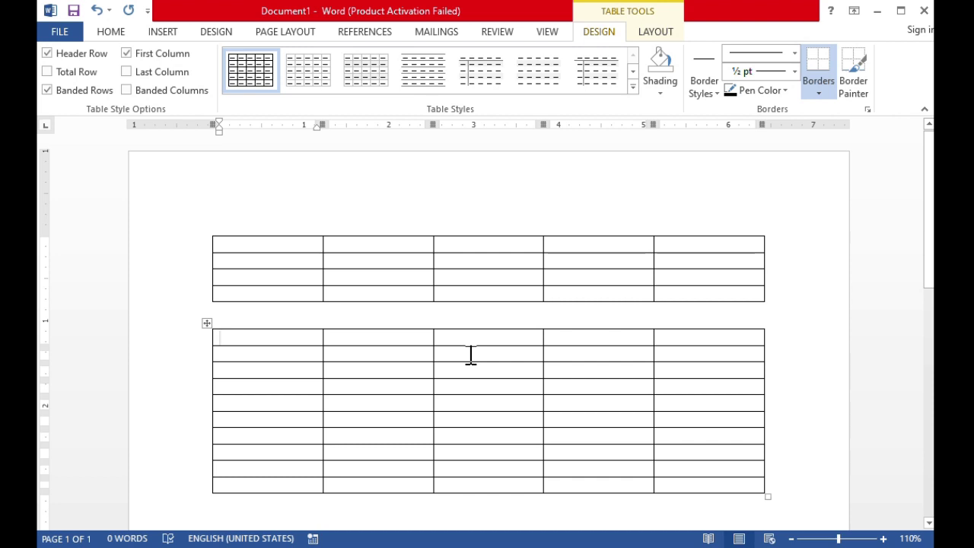
{"action": "left_click", "coordinate": [309, 248]}
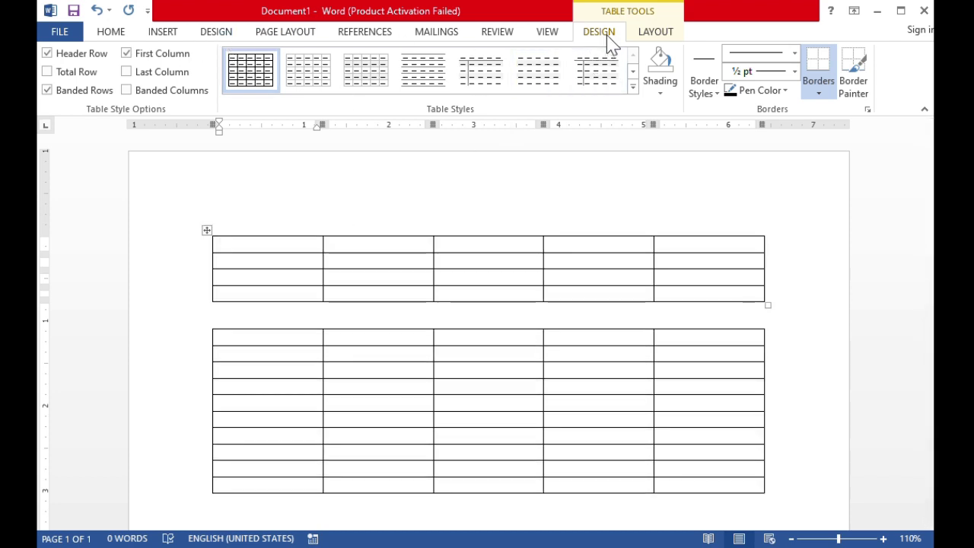
{"action": "left_click", "coordinate": [667, 34]}
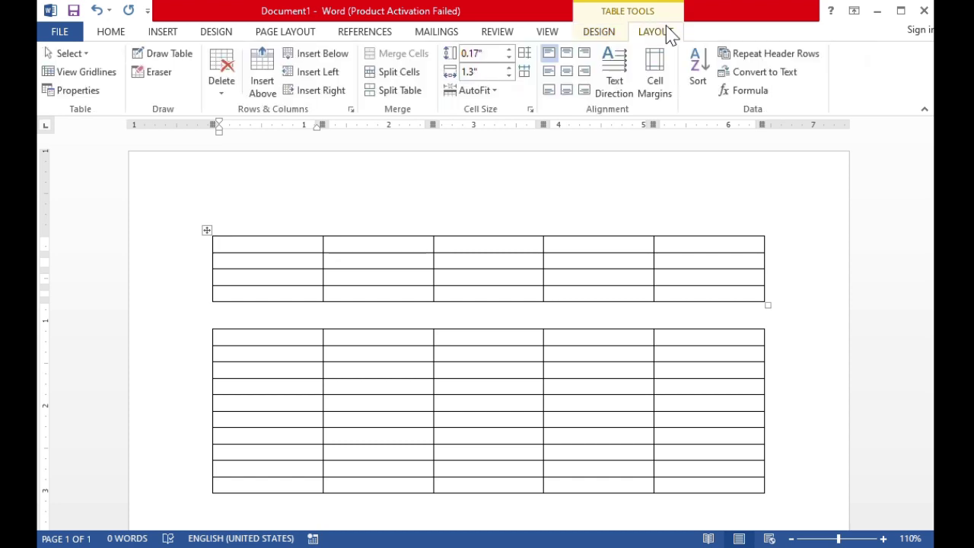
{"action": "left_click", "coordinate": [606, 31]}
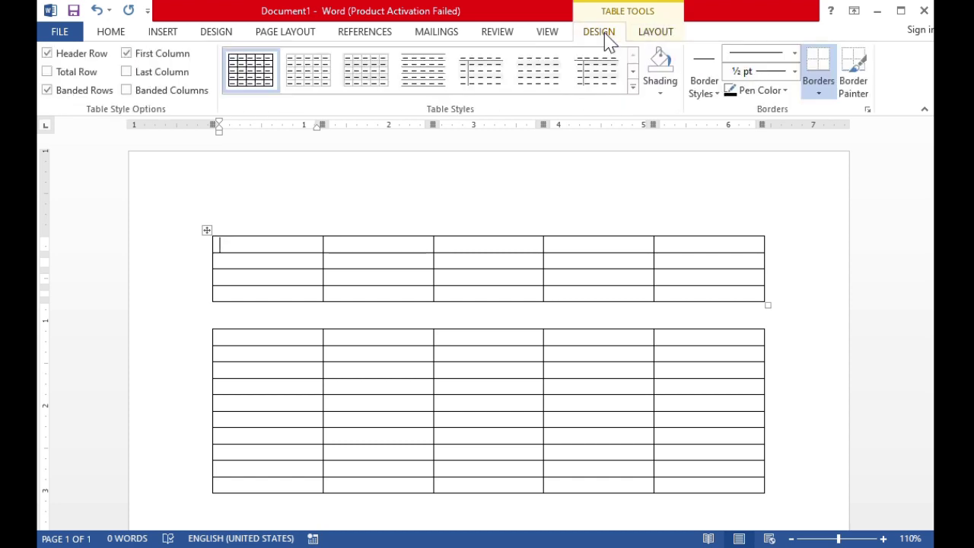
{"action": "left_click", "coordinate": [256, 318]}
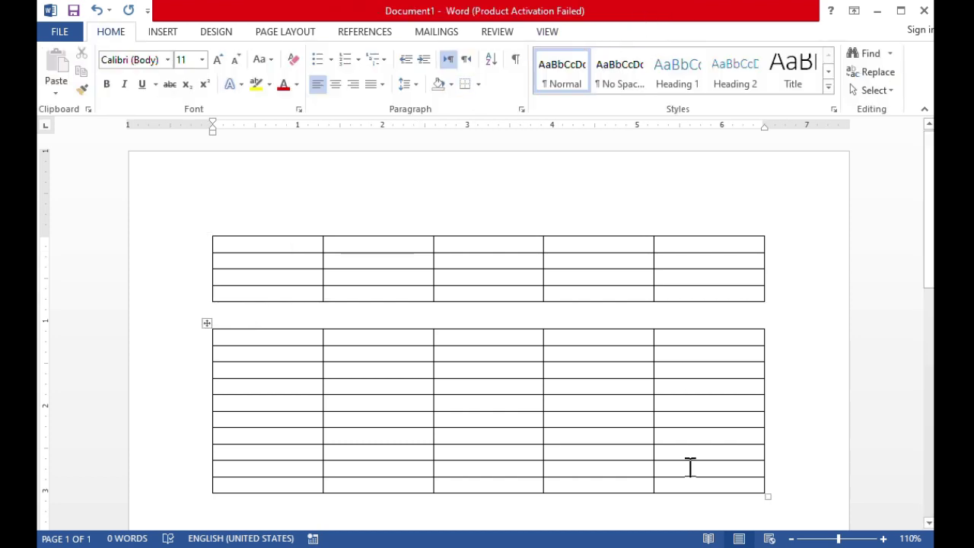
{"action": "key", "text": "super+plus"}
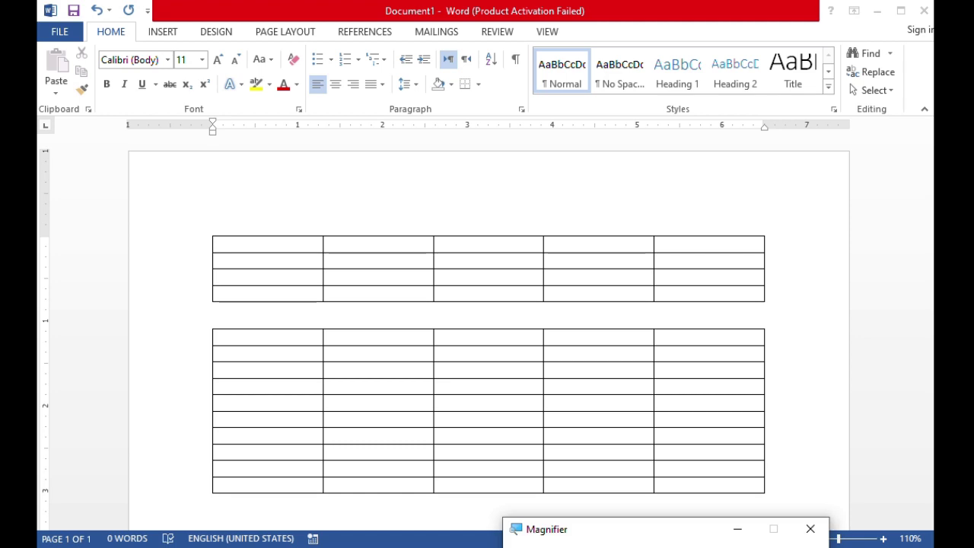
{"action": "key", "text": "super+plus"}
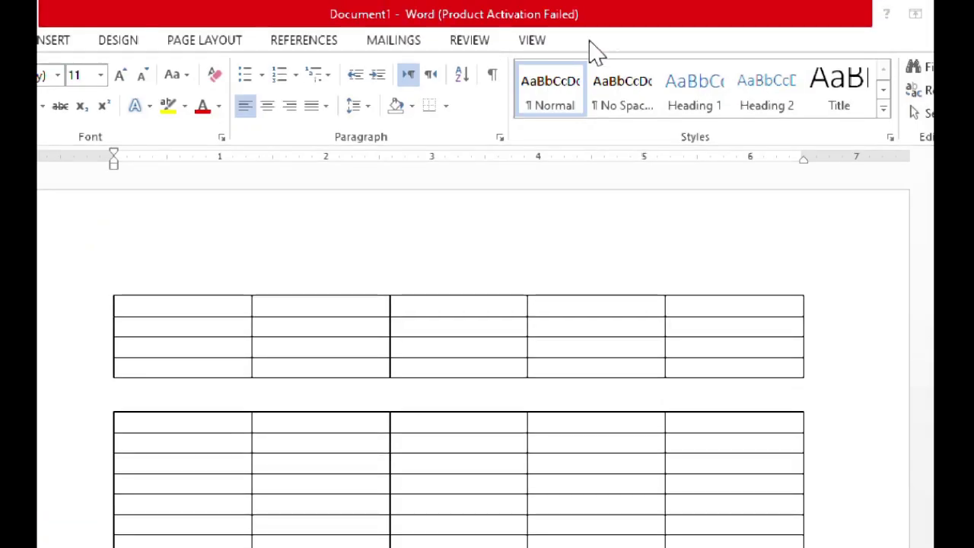
{"action": "left_click", "coordinate": [195, 307]}
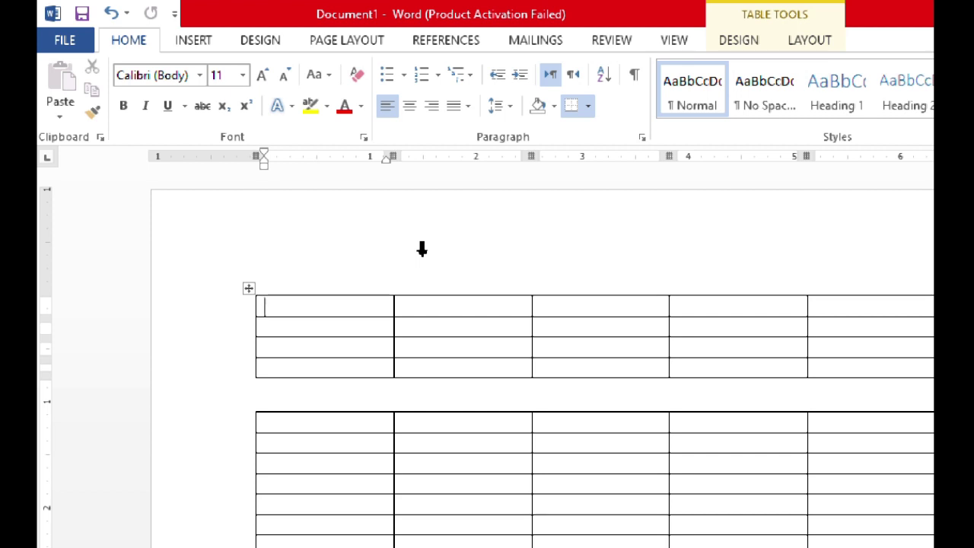
{"action": "left_click", "coordinate": [745, 40]}
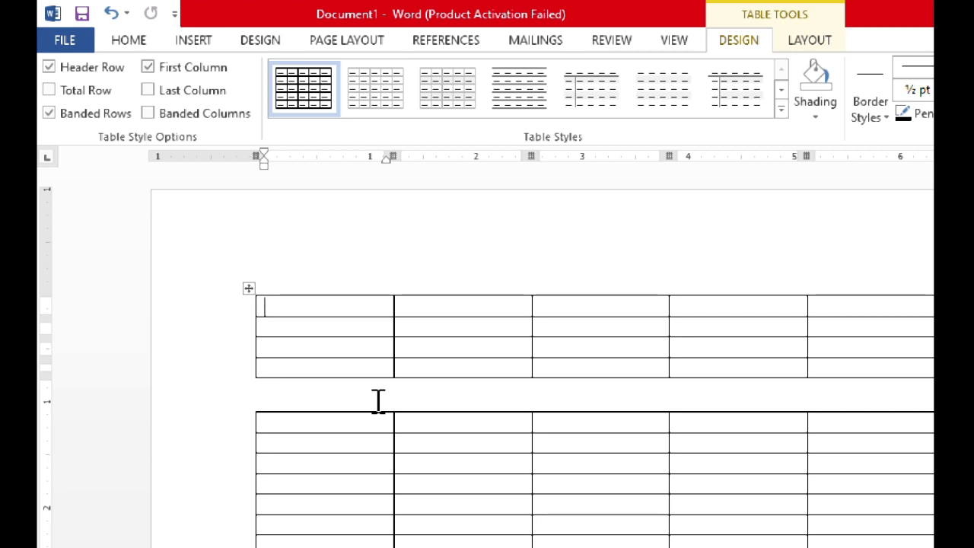
Enter headings Roll No, Name, Father, Class and Marks, then narrow the Roll No column.
{"action": "type", "text": "Roll"}
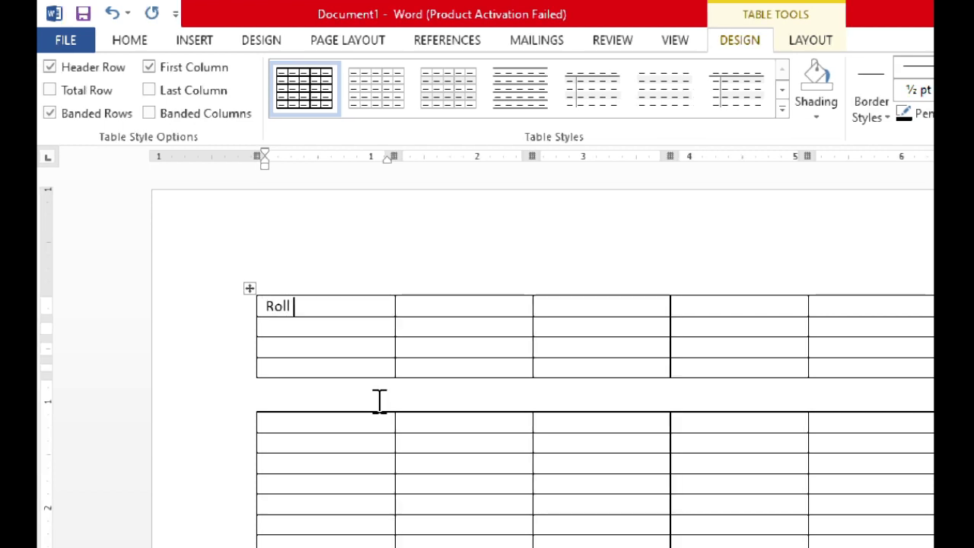
{"action": "type", "text": " No"}
{"action": "key", "text": "Tab"}
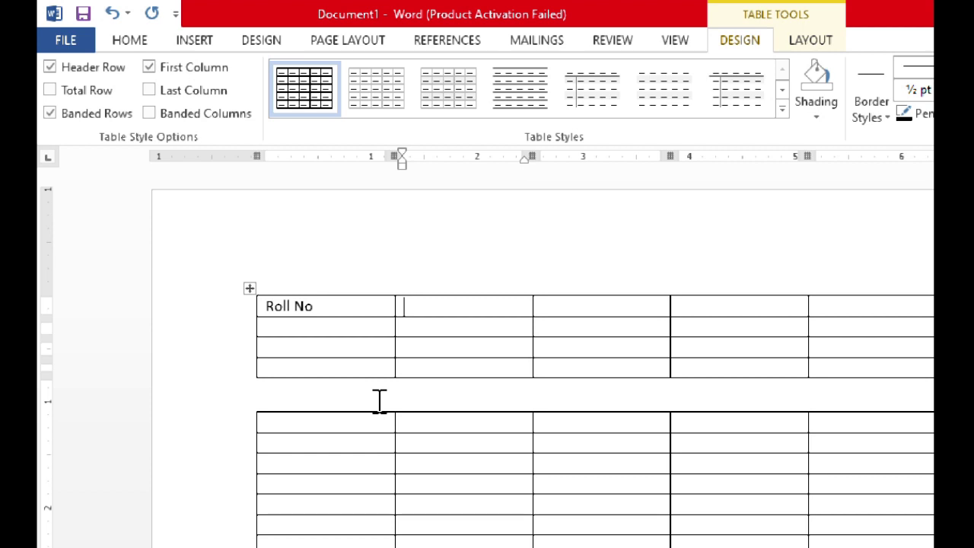
{"action": "type", "text": "Name"}
{"action": "key", "text": "Tab"}
{"action": "type", "text": "Fat"}
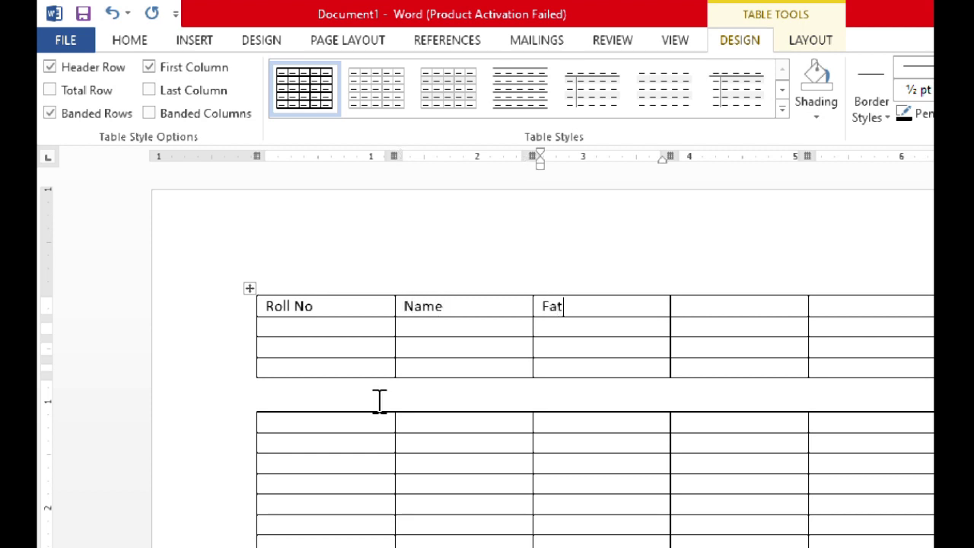
{"action": "type", "text": "her"}
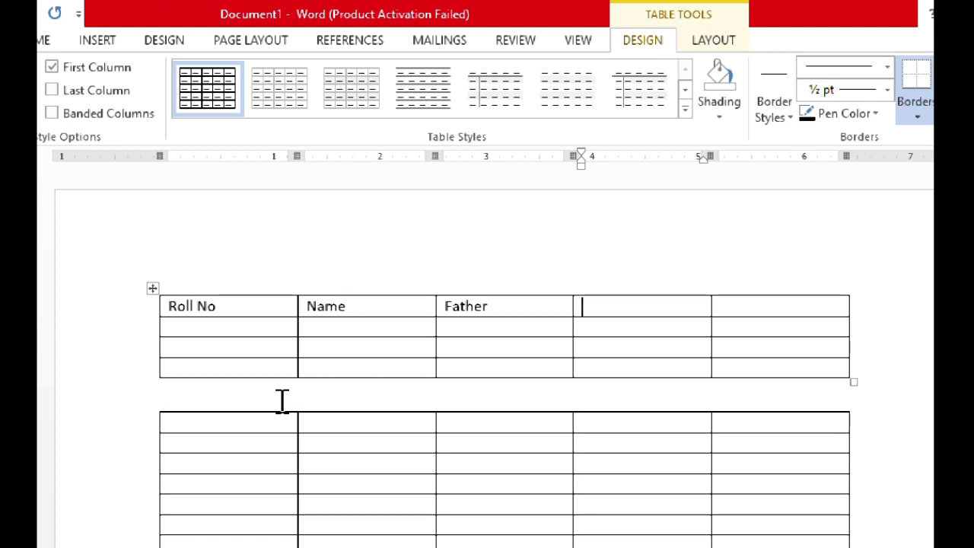
{"action": "type", "text": "Clas"}
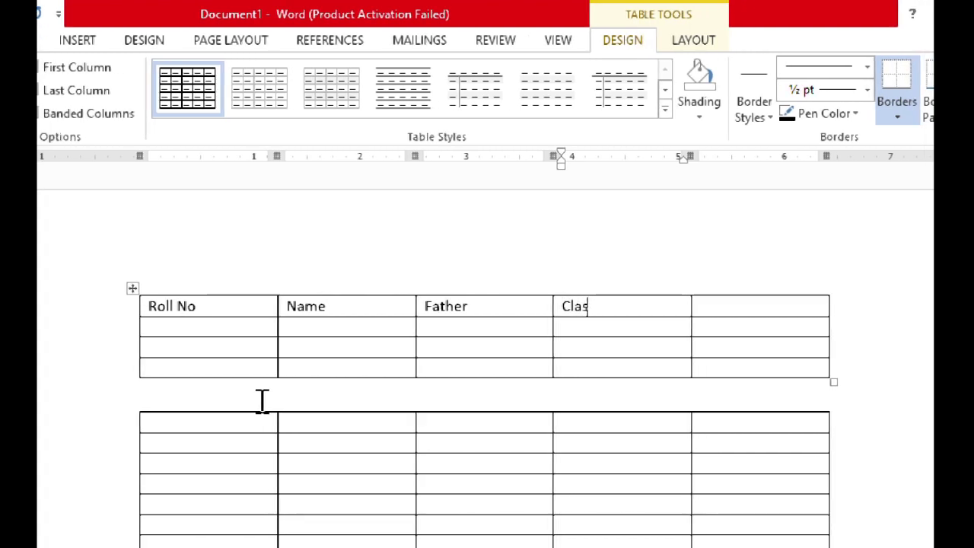
{"action": "type", "text": "s"}
{"action": "key", "text": "Tab"}
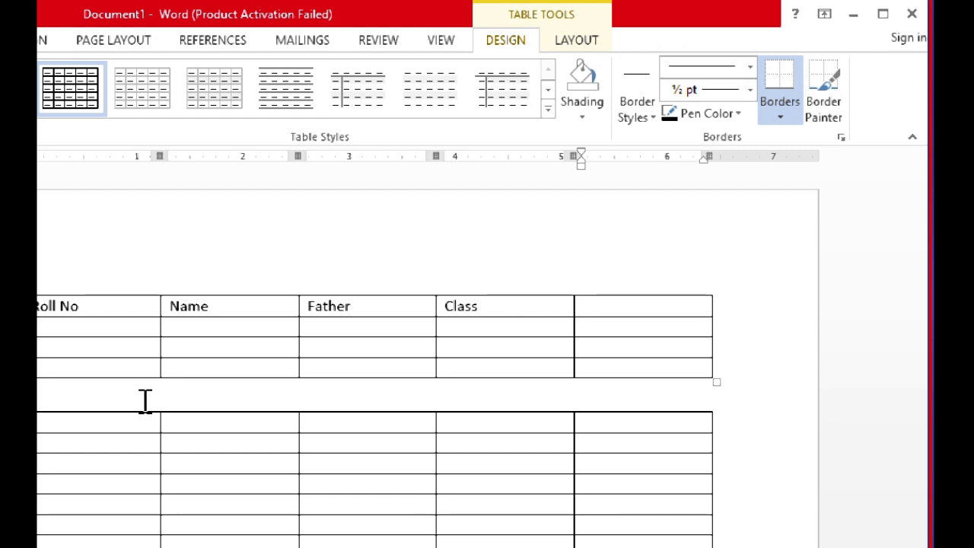
{"action": "type", "text": "Marks"}
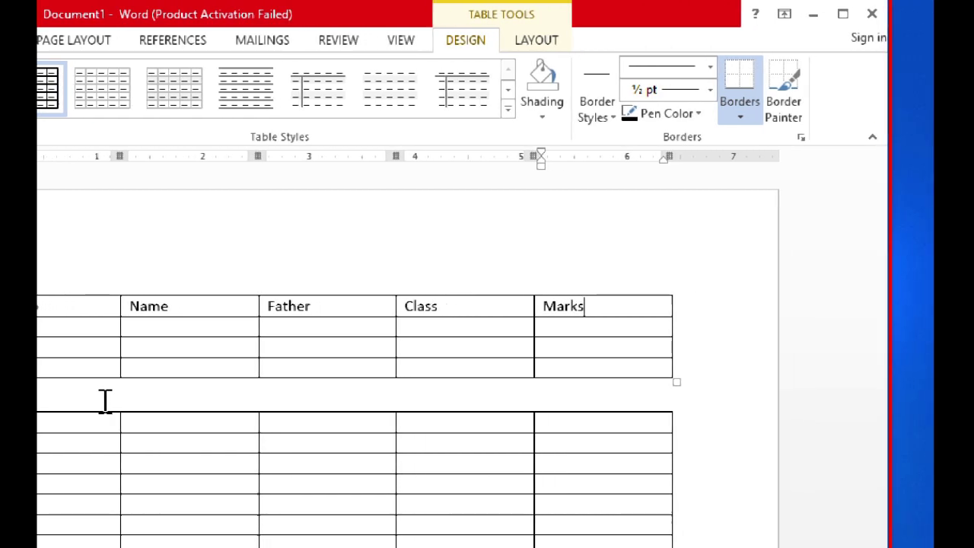
{"action": "key", "text": "Tab"}
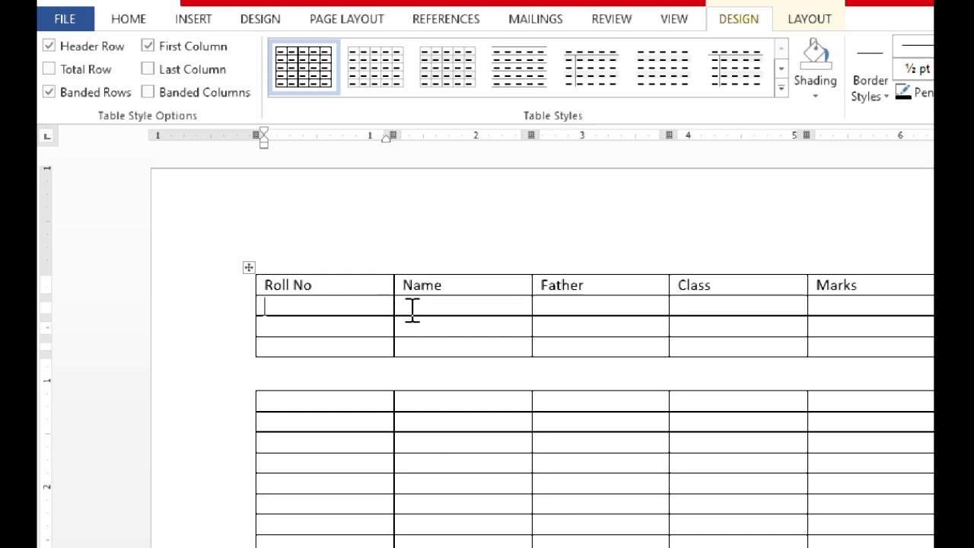
{"action": "left_click_drag", "start_coordinate": [390, 308], "coordinate": [328, 308]}
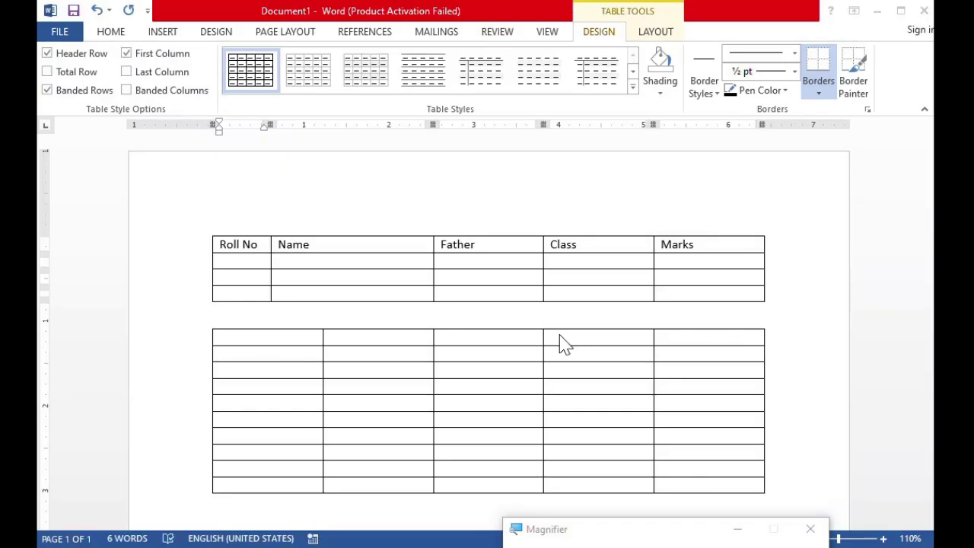
Enter roll number 12 and a student's name in the second row.
{"action": "left_click", "coordinate": [252, 261]}
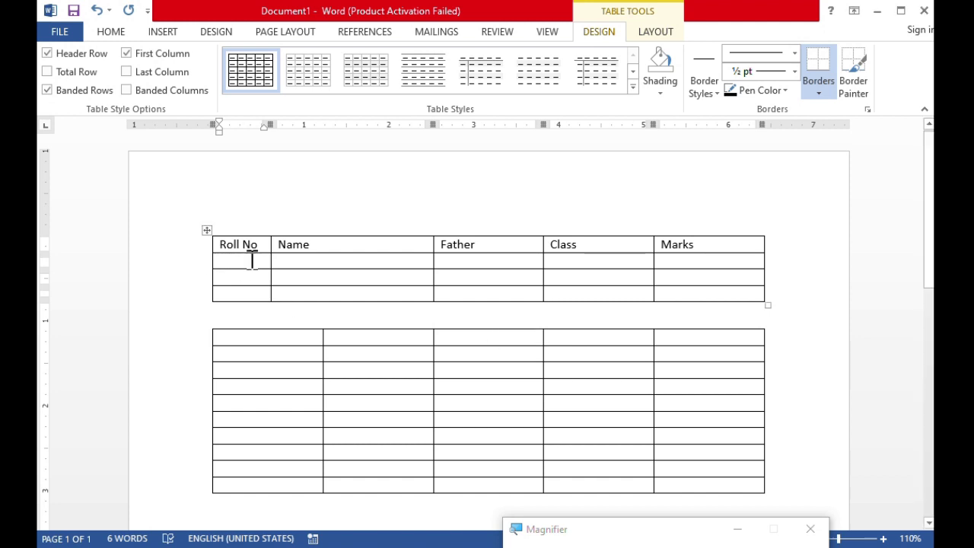
{"action": "type", "text": "1234"}
{"action": "key", "text": "Tab"}
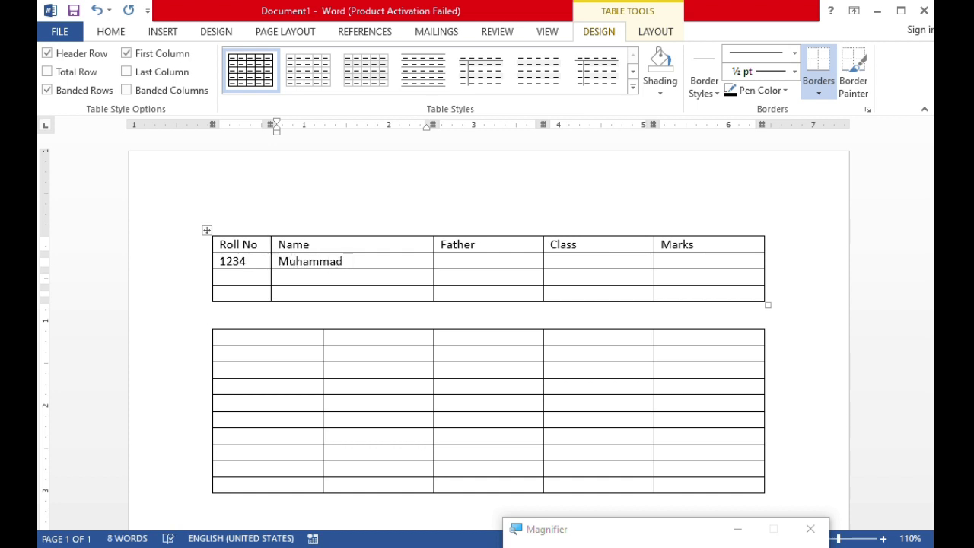
{"action": "type", "text": "Bila"}
{"action": "key", "text": "Tab"}
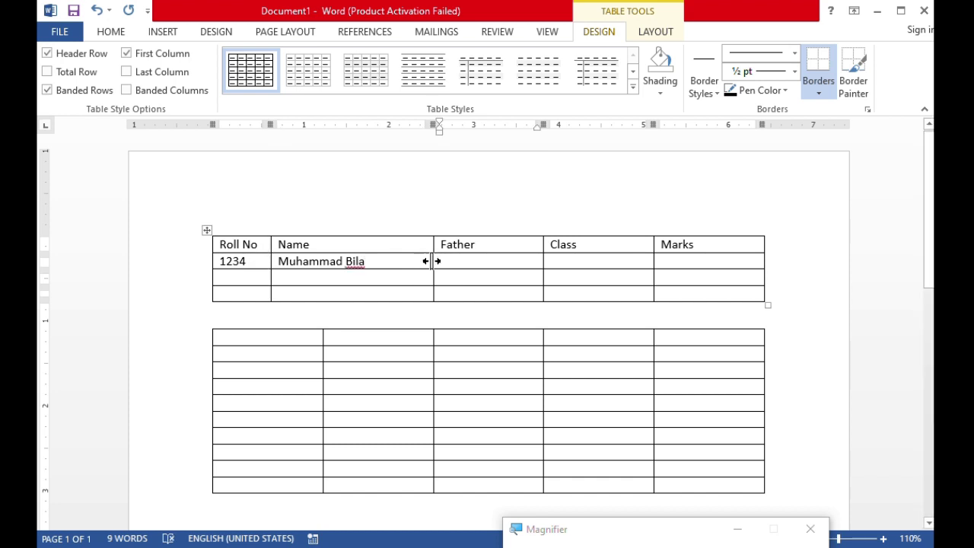
Narrow the Name column and widen the Father column, shrinking Class and Marks.
{"action": "left_click_drag", "start_coordinate": [433, 261], "coordinate": [399, 261]}
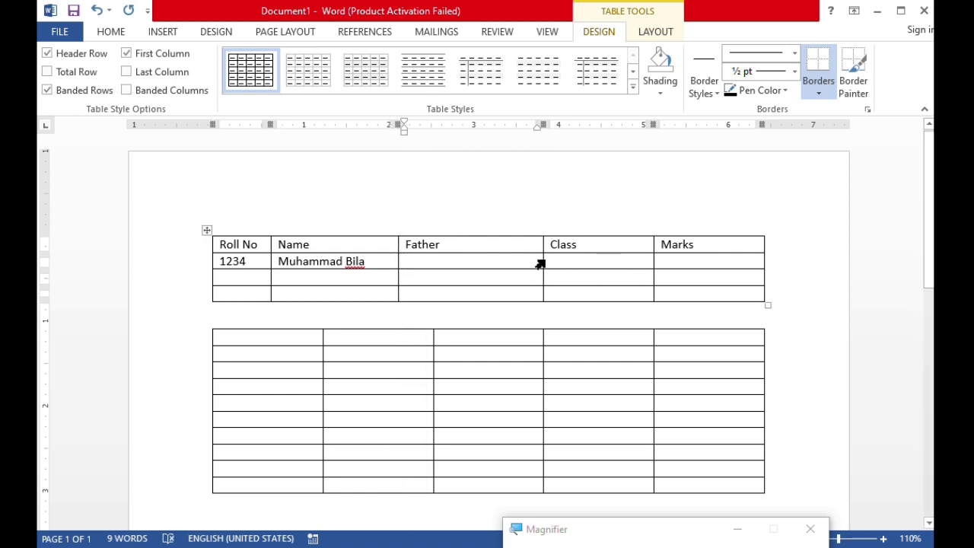
{"action": "left_click_drag", "start_coordinate": [544, 259], "coordinate": [578, 262]}
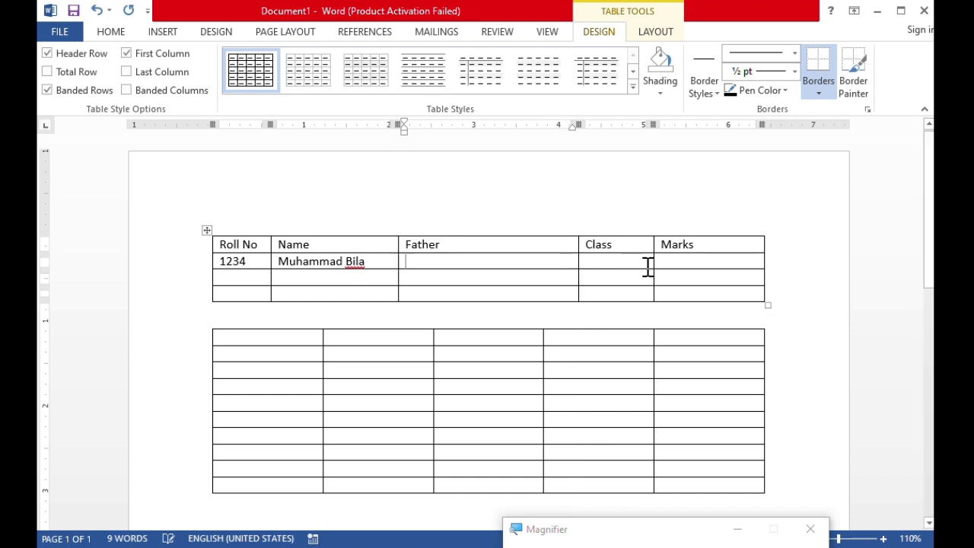
{"action": "left_click_drag", "start_coordinate": [654, 262], "coordinate": [688, 266]}
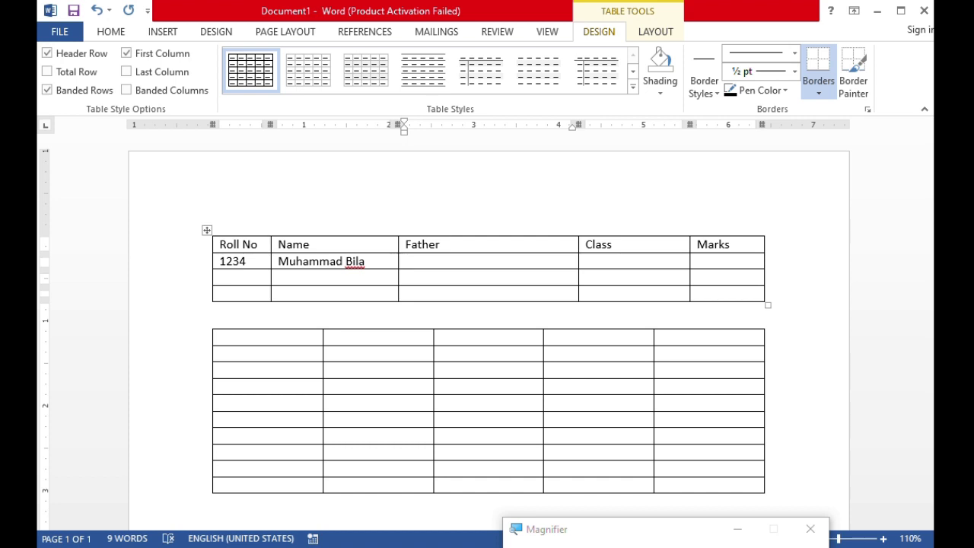
{"action": "left_click", "coordinate": [621, 261]}
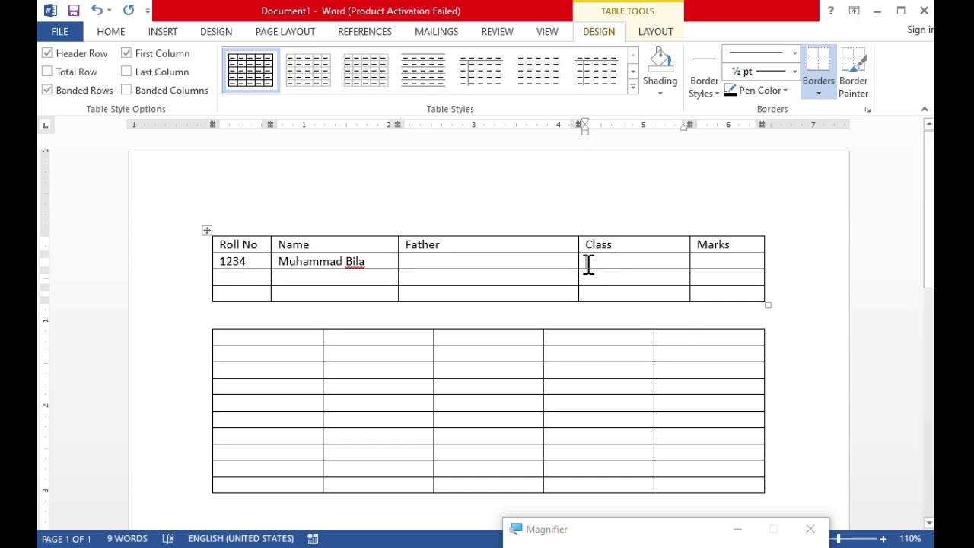
{"action": "left_click_drag", "start_coordinate": [579, 263], "coordinate": [604, 265]}
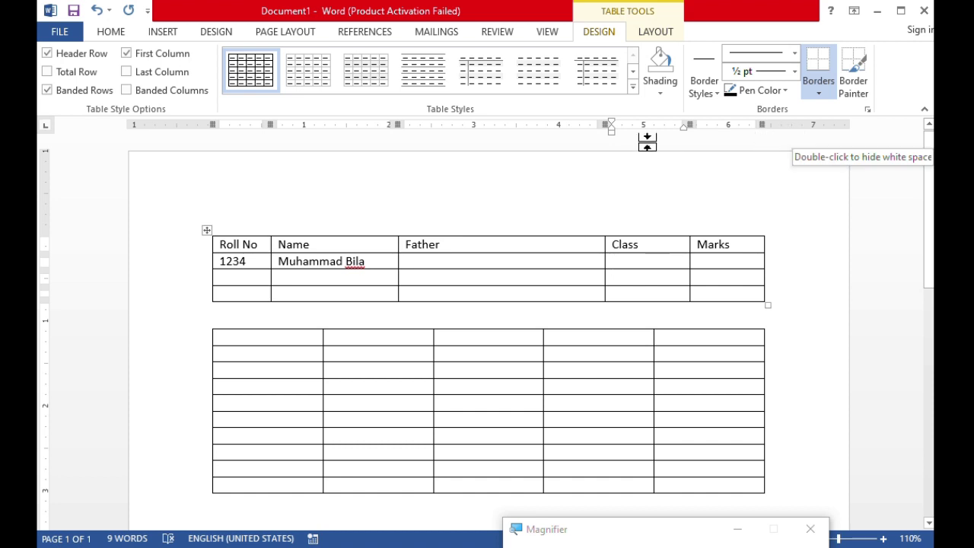
Try the orange grid style, then give the top table the blue Grid Table style.
{"action": "left_click", "coordinate": [633, 87]}
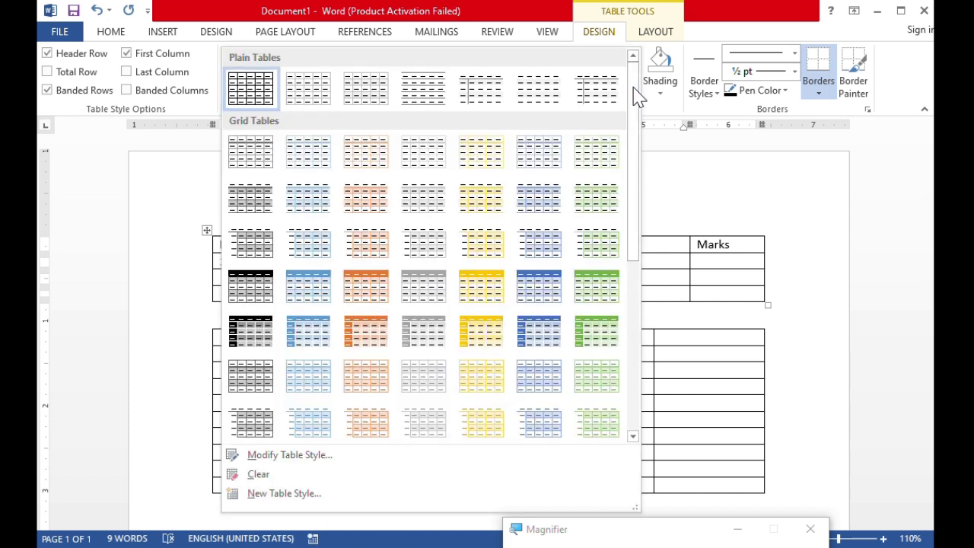
{"action": "left_click", "coordinate": [366, 291]}
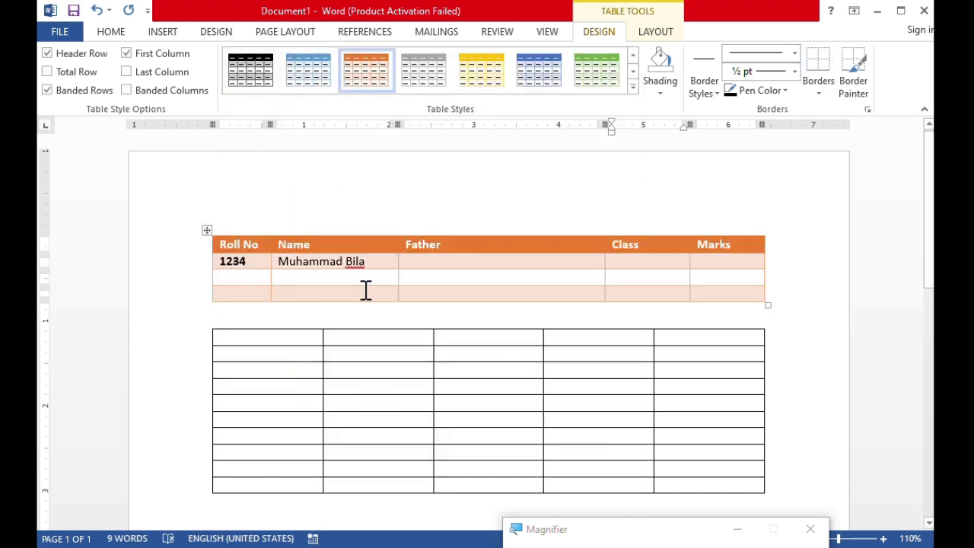
{"action": "left_click", "coordinate": [549, 90]}
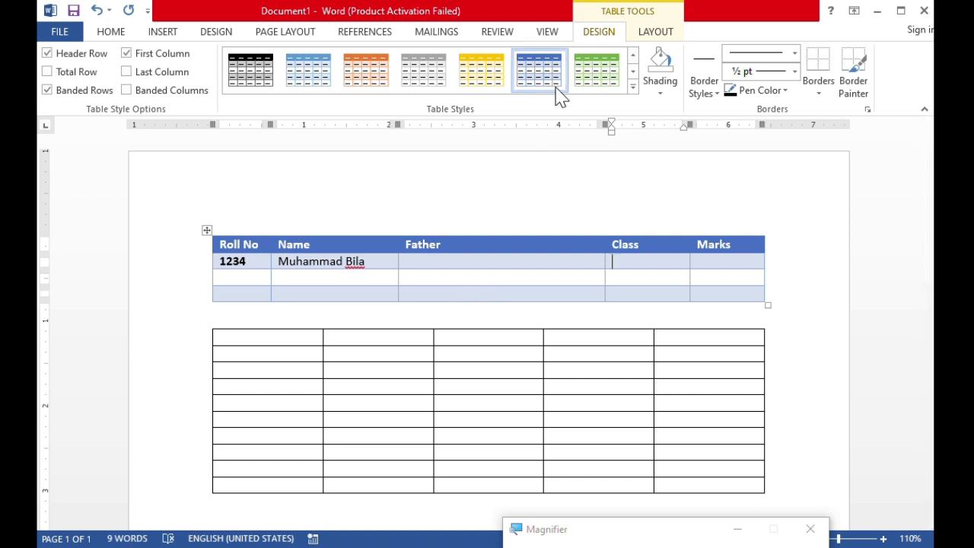
{"action": "left_click", "coordinate": [632, 86]}
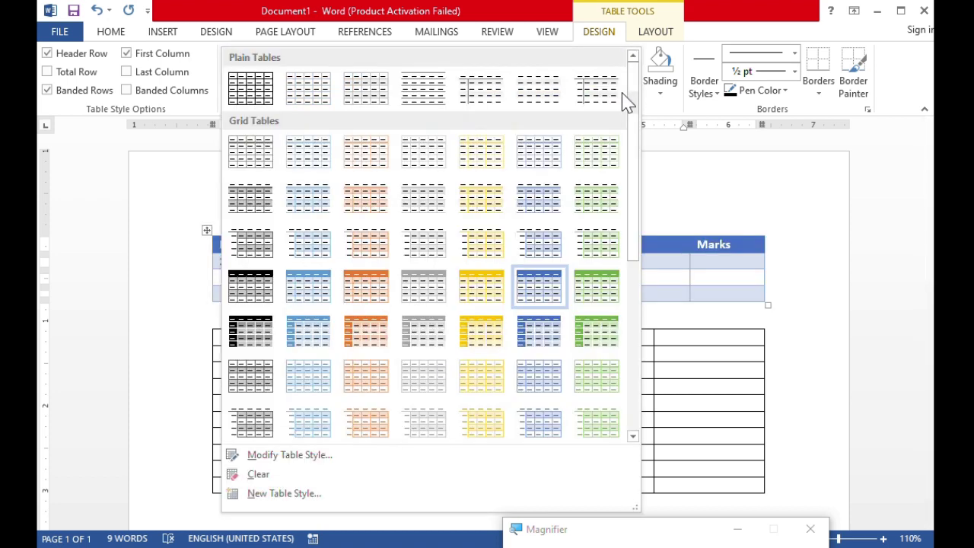
Reset the top table to Table Grid and shade its header row light grey.
{"action": "left_click", "coordinate": [254, 98]}
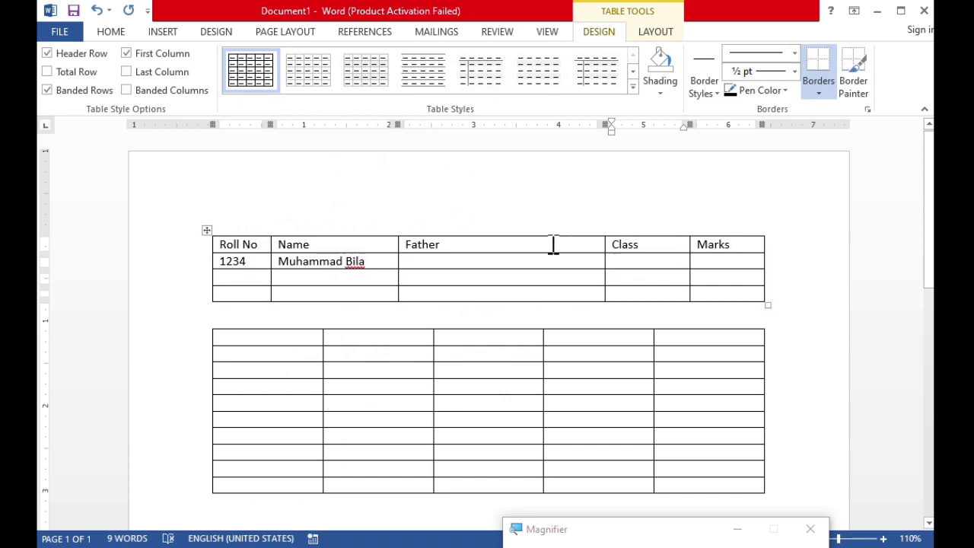
{"action": "left_click_drag", "start_coordinate": [262, 243], "coordinate": [707, 233]}
{"action": "left_click", "coordinate": [661, 92]}
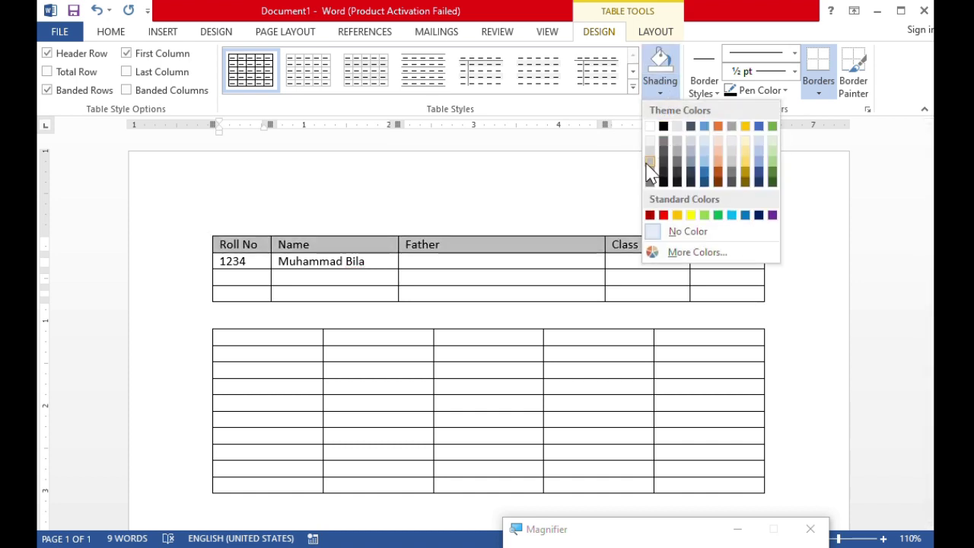
{"action": "left_click", "coordinate": [648, 158]}
{"action": "left_click", "coordinate": [563, 259]}
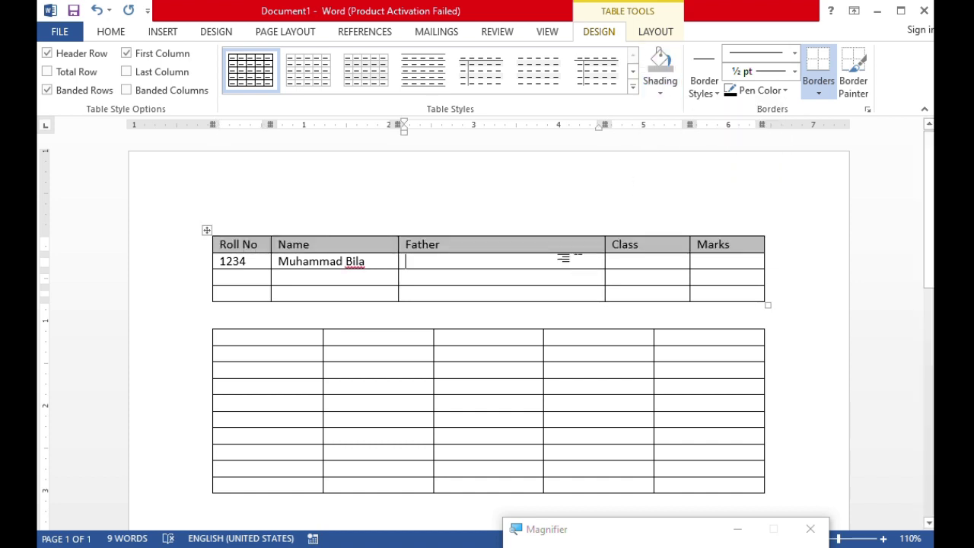
{"action": "left_click", "coordinate": [711, 94]}
{"action": "left_click", "coordinate": [712, 95]}
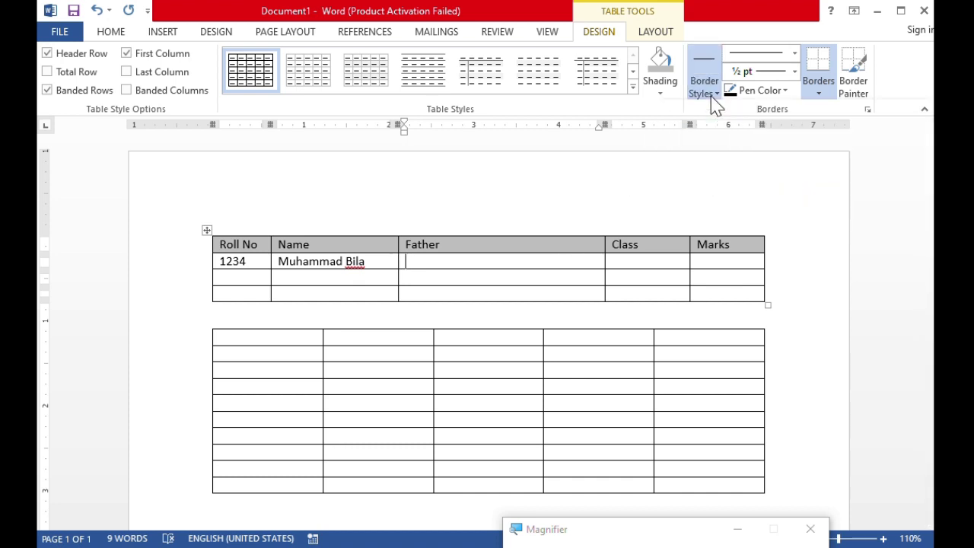
Choose the 3 pt border line and paint a thick border under the 1234 row.
{"action": "left_click", "coordinate": [795, 54]}
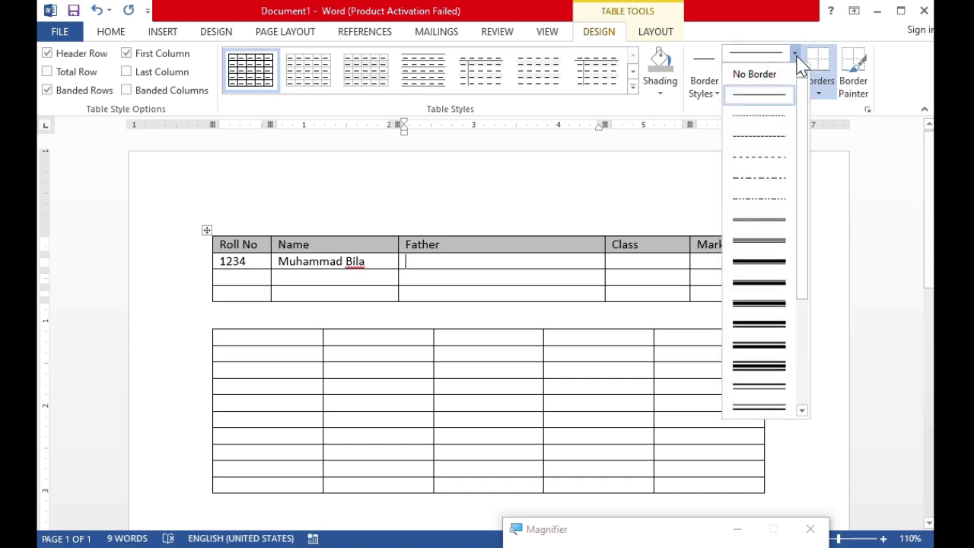
{"action": "left_click", "coordinate": [758, 261]}
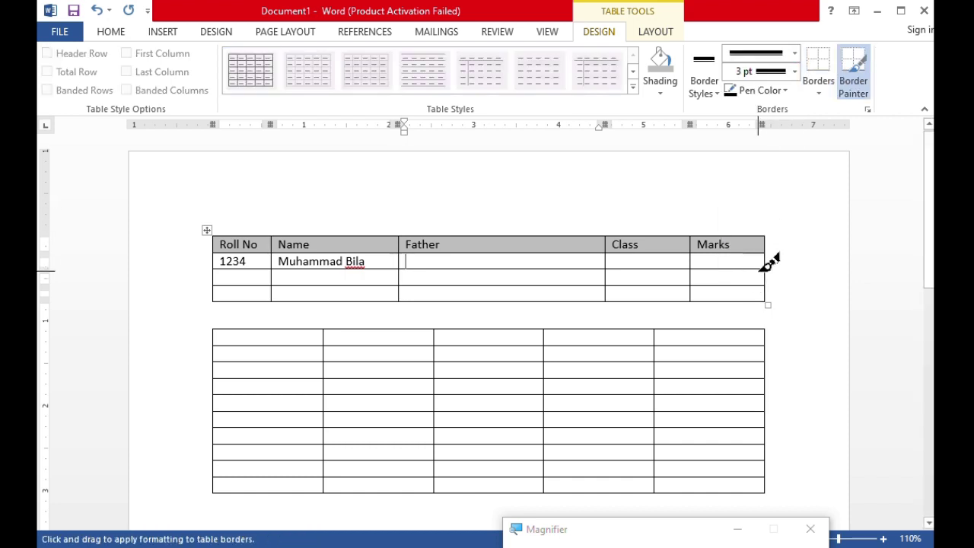
{"action": "mouse_move", "coordinate": [769, 266]}
{"action": "left_mouse_down"}
{"action": "mouse_move", "coordinate": [592, 263]}
{"action": "mouse_move", "coordinate": [446, 246]}
{"action": "mouse_move", "coordinate": [358, 267]}
{"action": "mouse_move", "coordinate": [221, 271]}
{"action": "left_mouse_up"}
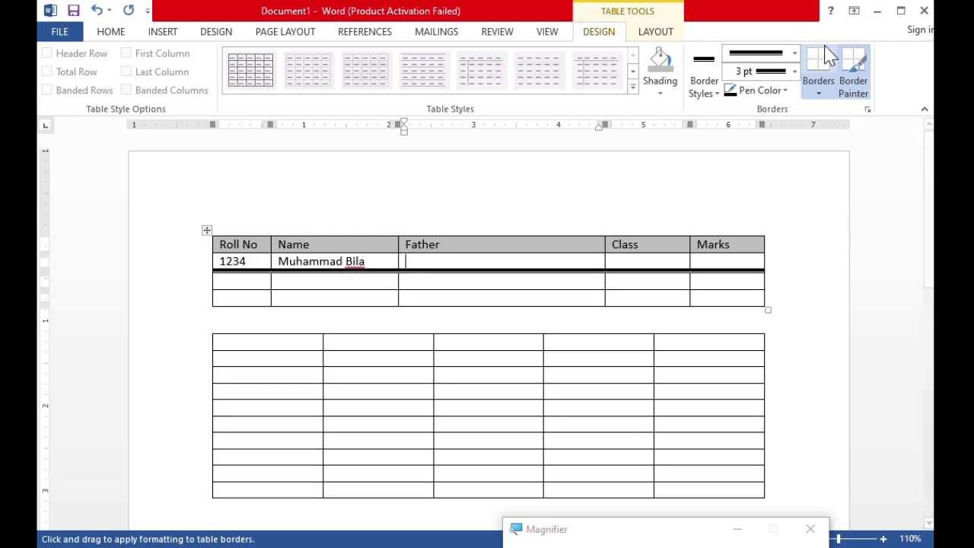
{"action": "left_click", "coordinate": [855, 85]}
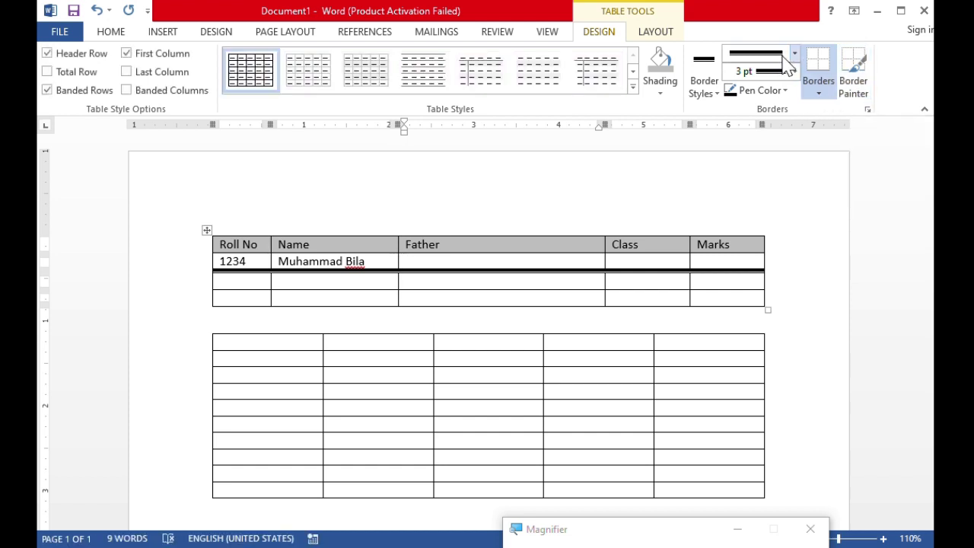
Apply thick All Borders to the top table's last two rows, then undo them.
{"action": "left_click_drag", "start_coordinate": [730, 278], "coordinate": [219, 296]}
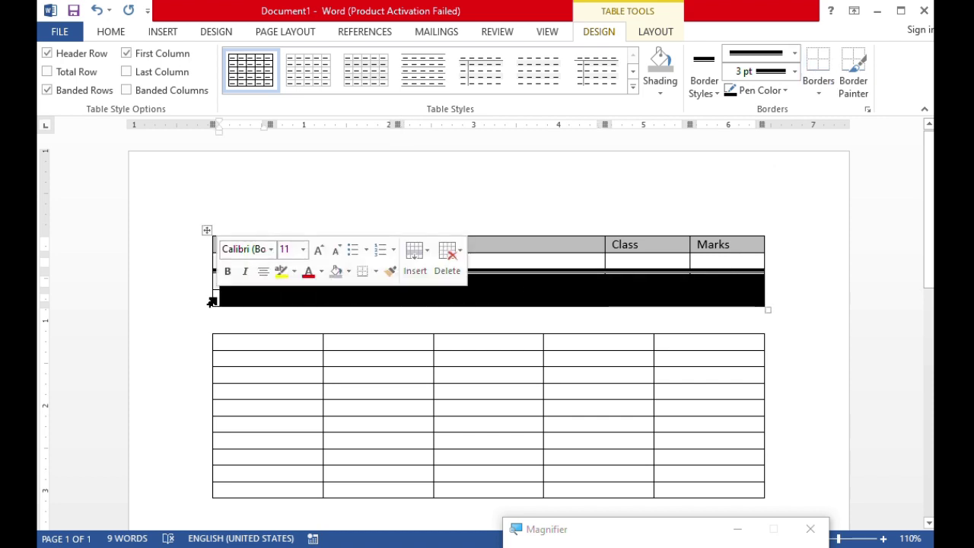
{"action": "left_click", "coordinate": [819, 92]}
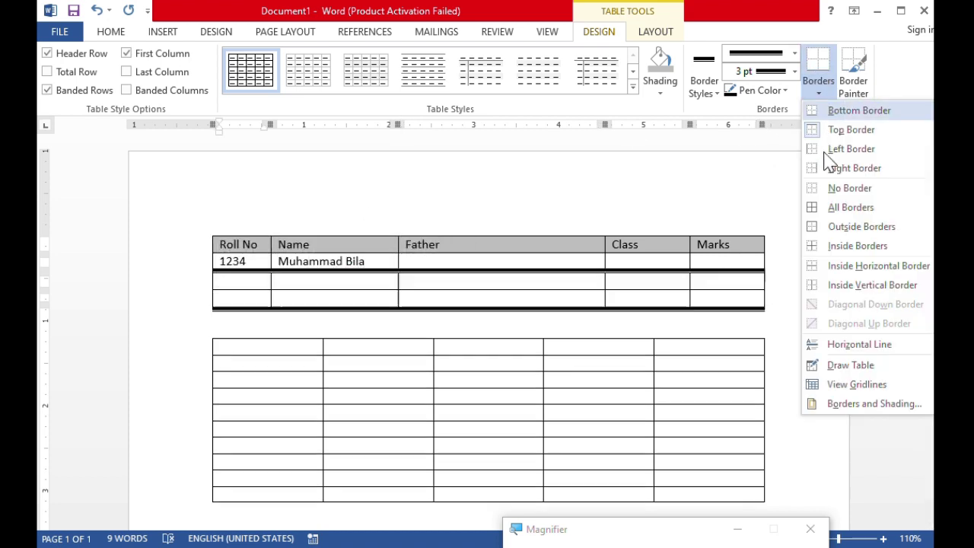
{"action": "left_click", "coordinate": [814, 207]}
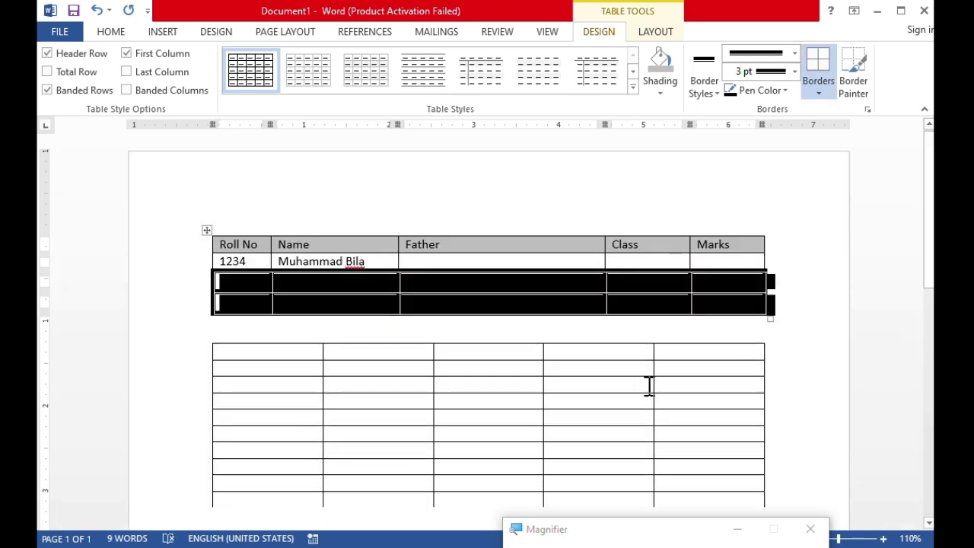
{"action": "left_click", "coordinate": [643, 356]}
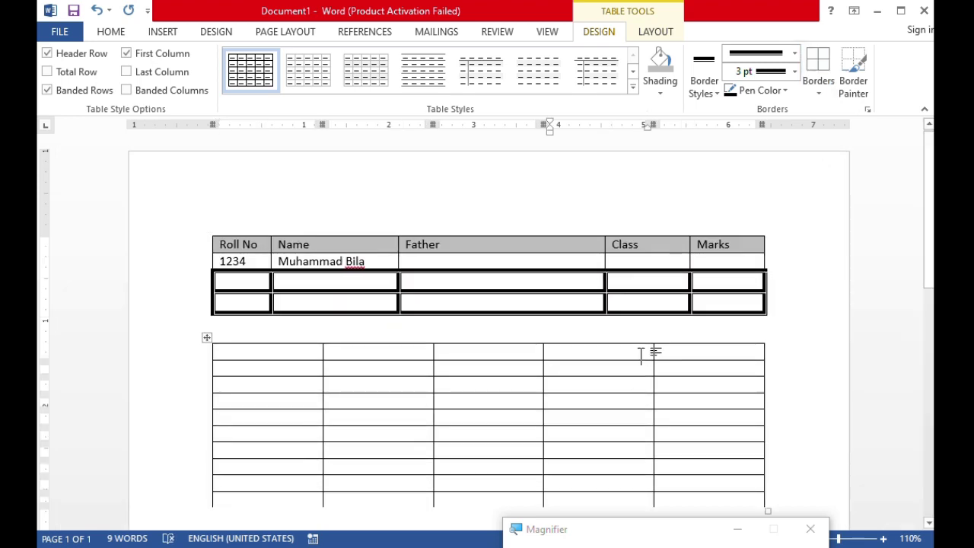
{"action": "key", "text": "ctrl+z"}
{"action": "key", "text": "ctrl+z"}
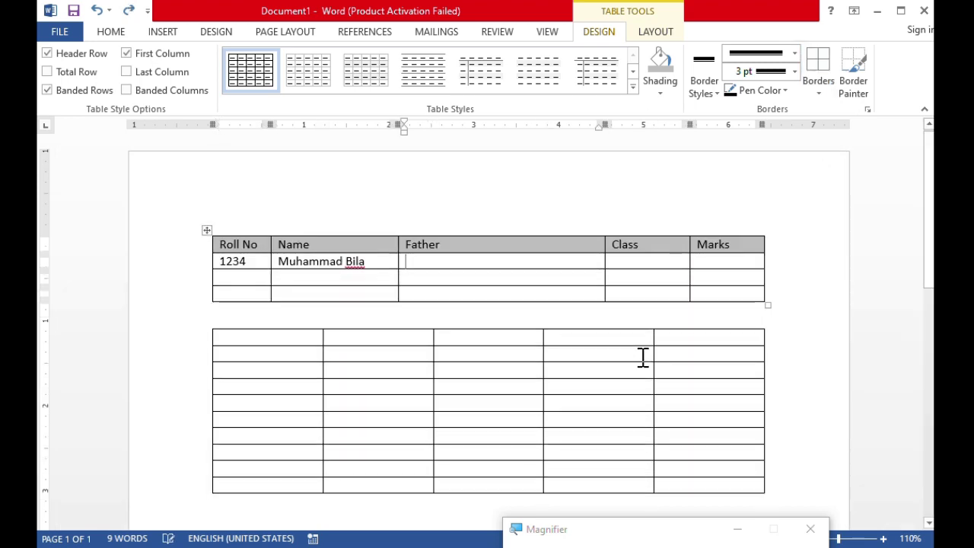
{"action": "left_click", "coordinate": [786, 95]}
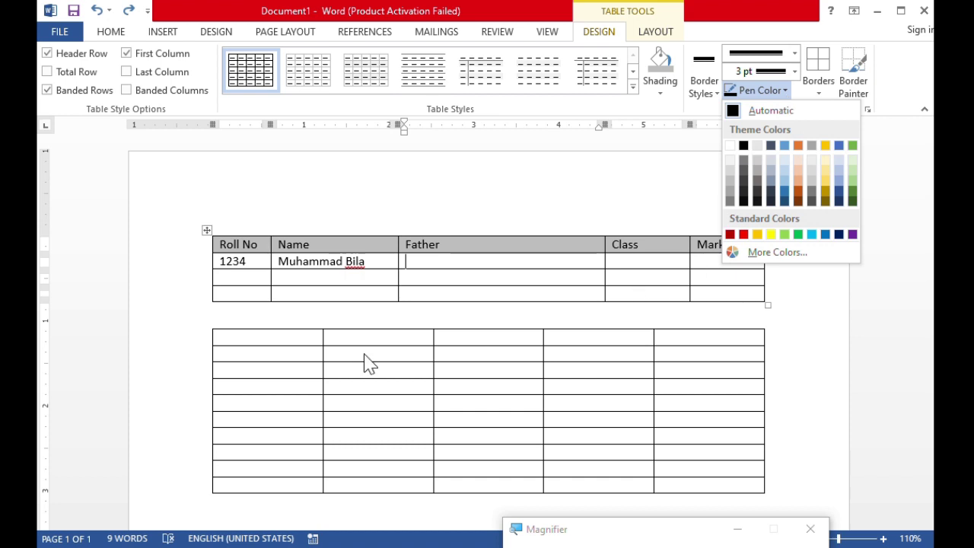
{"action": "left_click", "coordinate": [291, 342]}
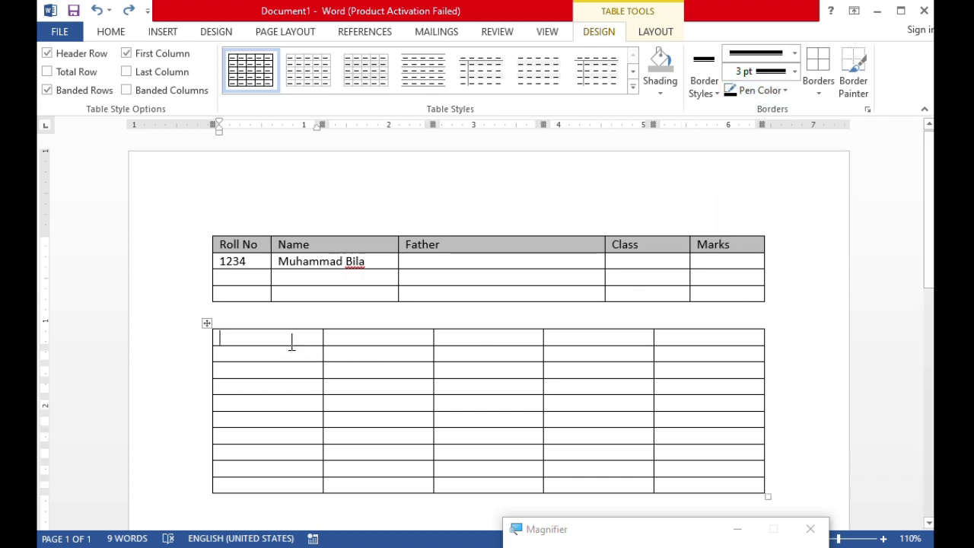
Enter roll number 2343 in the third row's Roll No cell.
{"action": "left_click", "coordinate": [649, 35]}
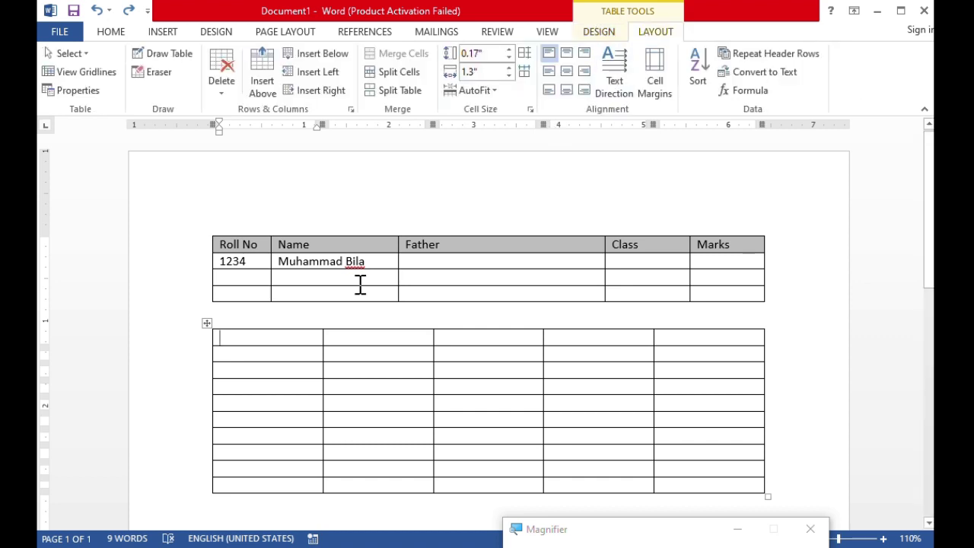
{"action": "left_click", "coordinate": [249, 279]}
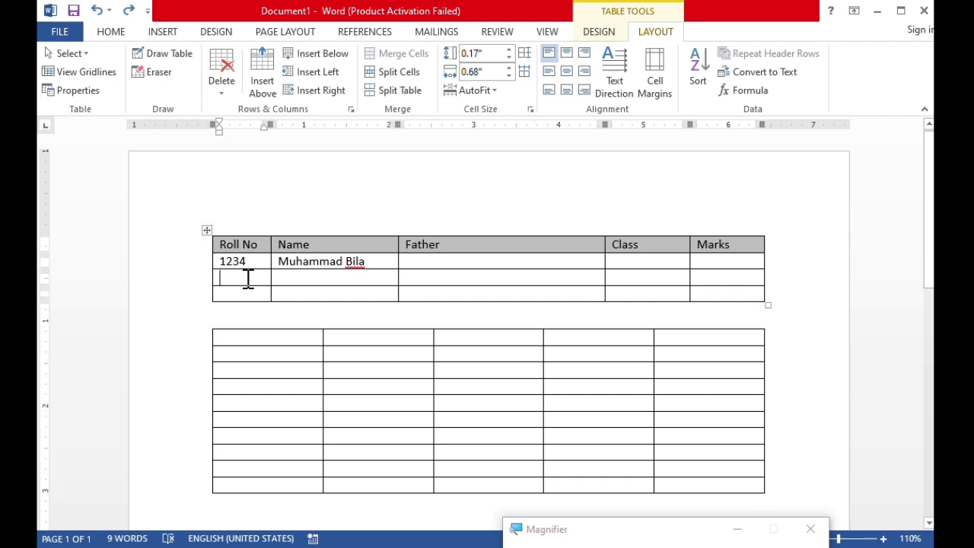
{"action": "type", "text": "234"}
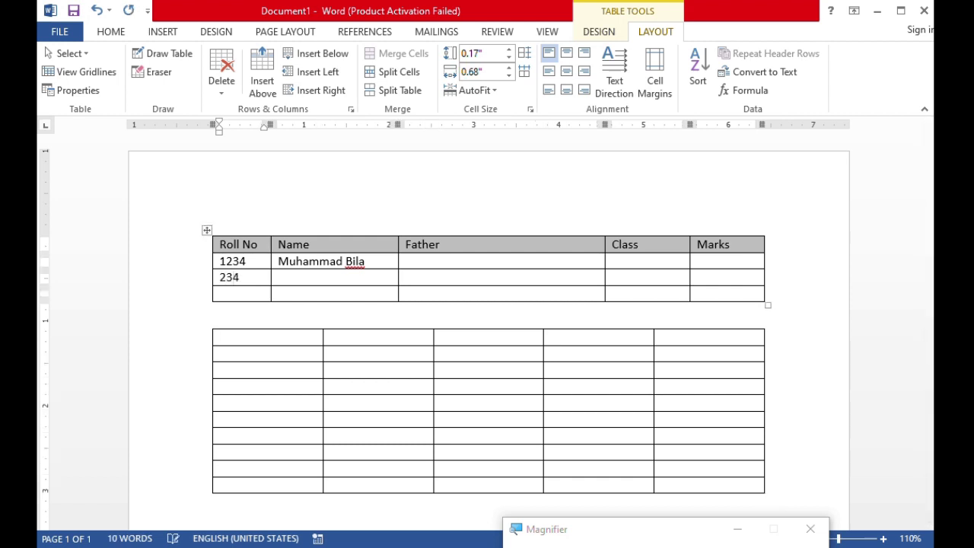
{"action": "type", "text": "333"}
Insert a row below 4333, type 455 in it, then delete that row.
{"action": "left_click", "coordinate": [340, 61]}
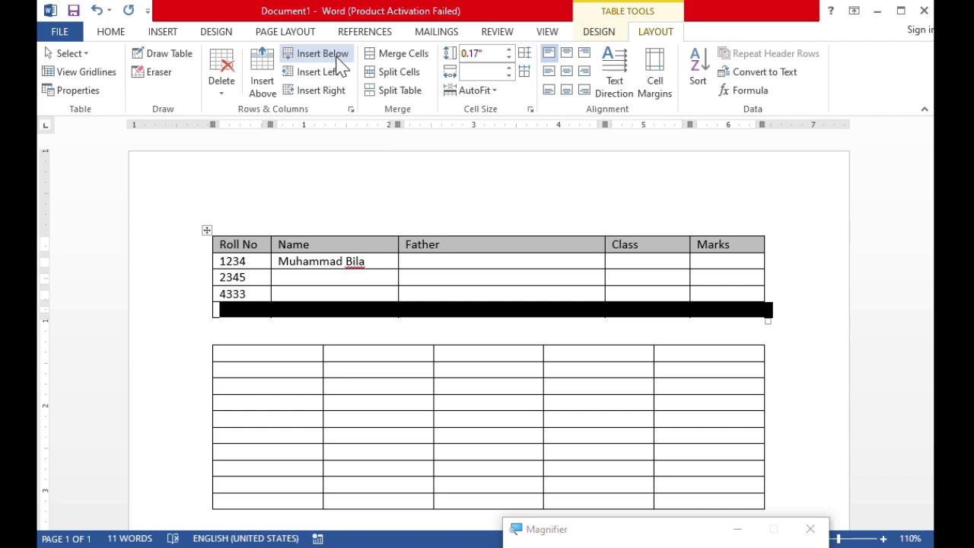
{"action": "right_click", "coordinate": [244, 312]}
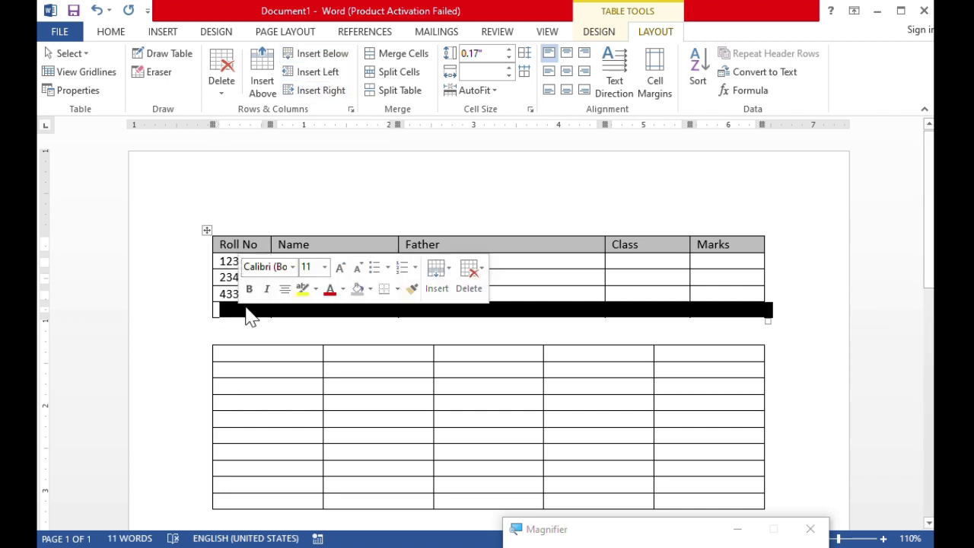
{"action": "left_click", "coordinate": [244, 309]}
{"action": "type", "text": "4"}
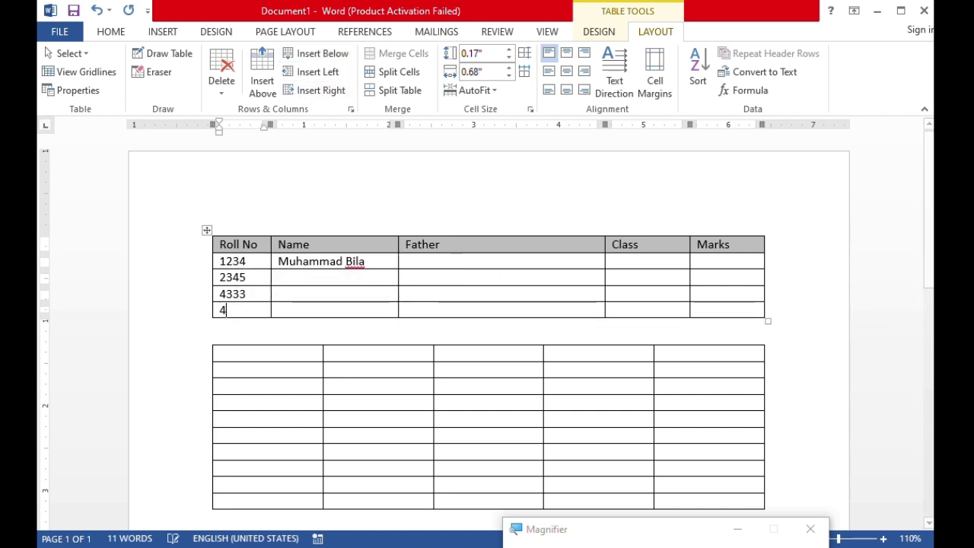
{"action": "type", "text": "55"}
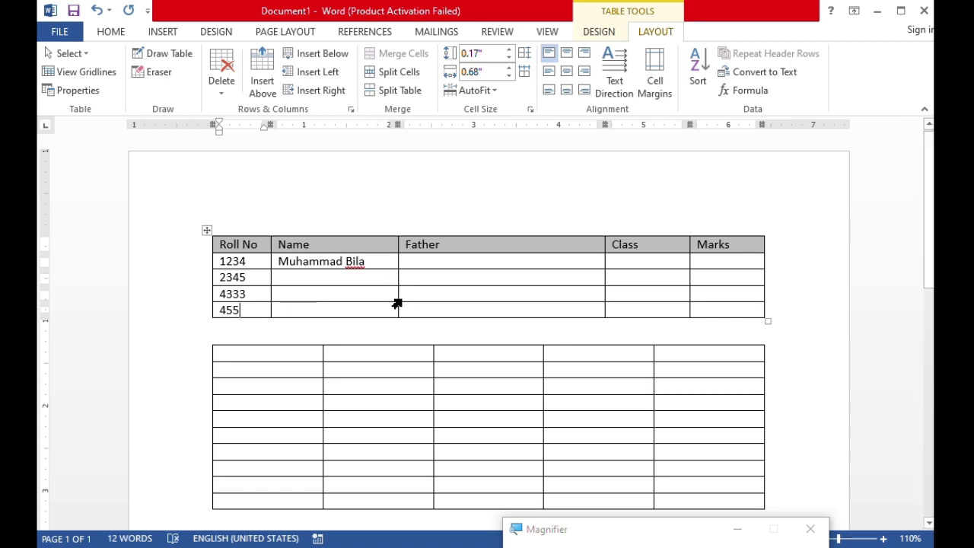
{"action": "left_click", "coordinate": [225, 99]}
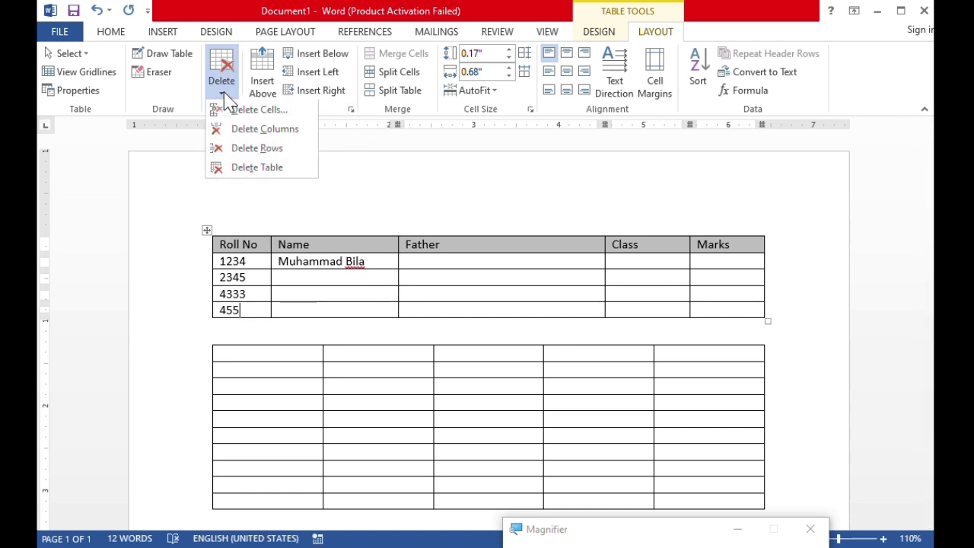
{"action": "left_click", "coordinate": [222, 149]}
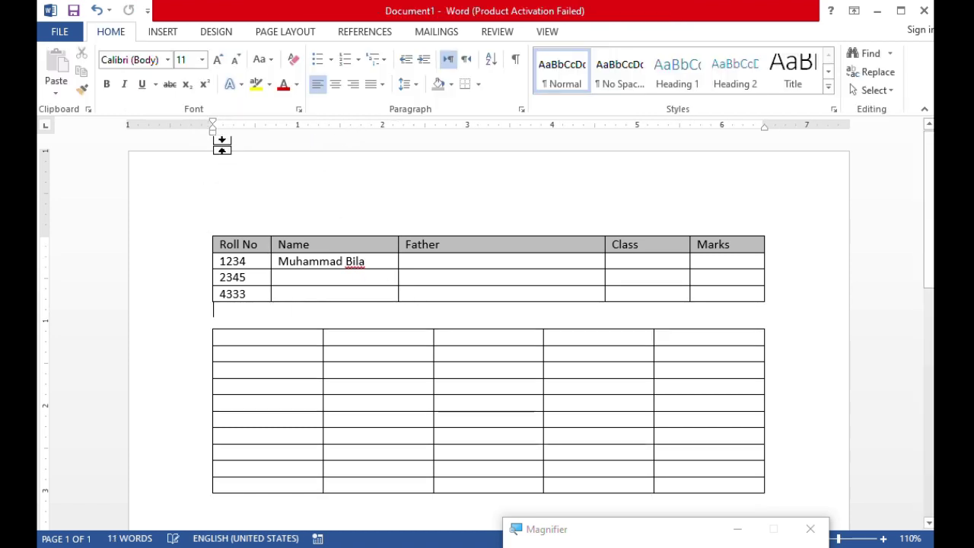
Narrow the Father, Class and Marks columns and add a blank column right of Marks.
{"action": "left_click", "coordinate": [303, 280]}
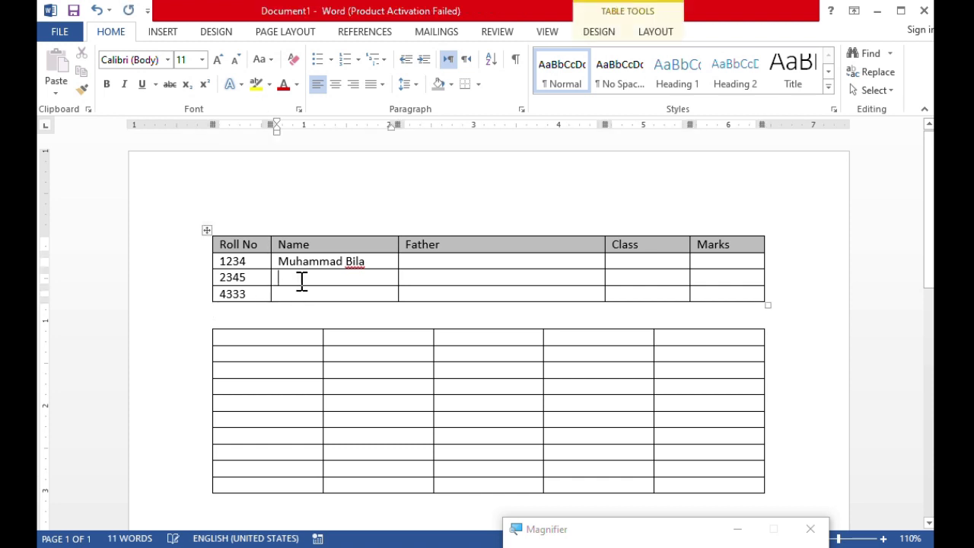
{"action": "left_click", "coordinate": [655, 33]}
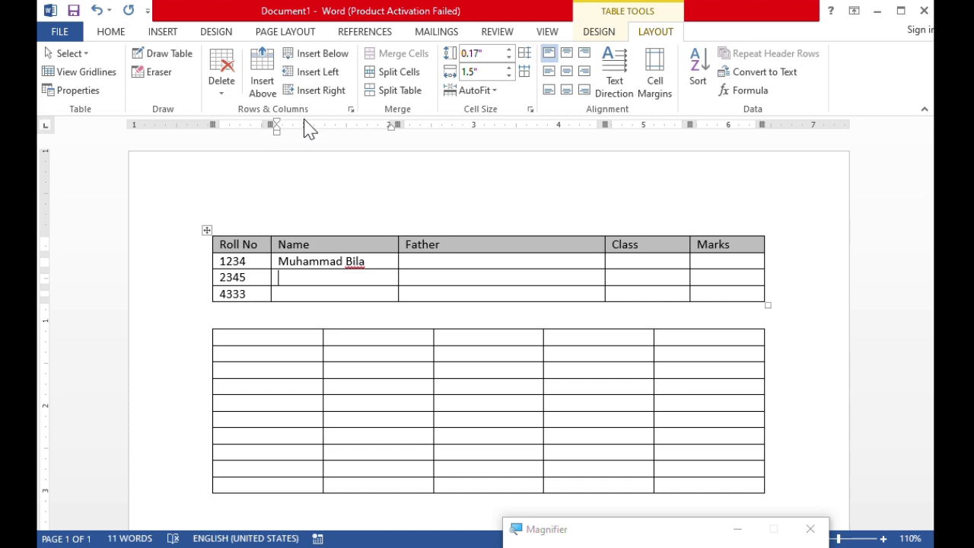
{"action": "left_click", "coordinate": [759, 260]}
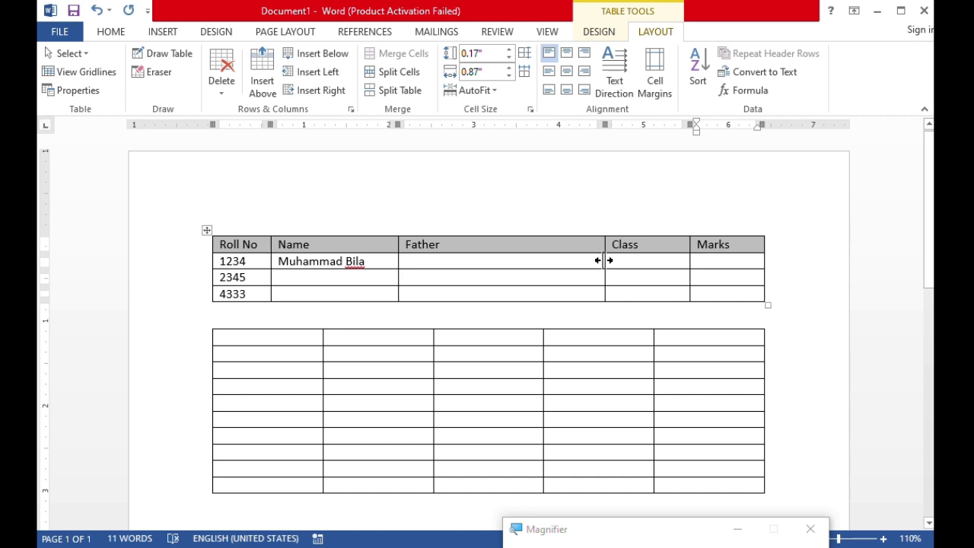
{"action": "left_click_drag", "start_coordinate": [604, 262], "coordinate": [536, 263]}
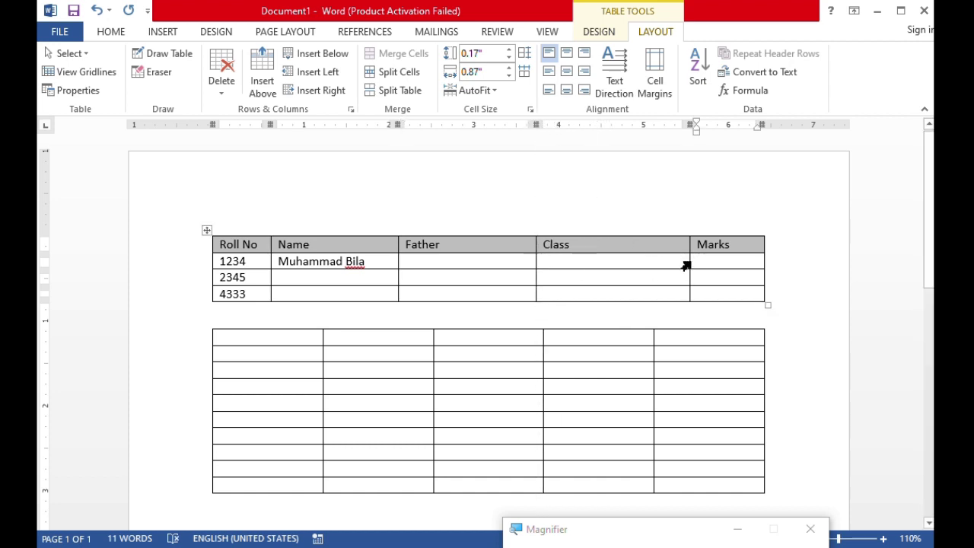
{"action": "left_click_drag", "start_coordinate": [688, 262], "coordinate": [613, 263]}
{"action": "left_click", "coordinate": [667, 264]}
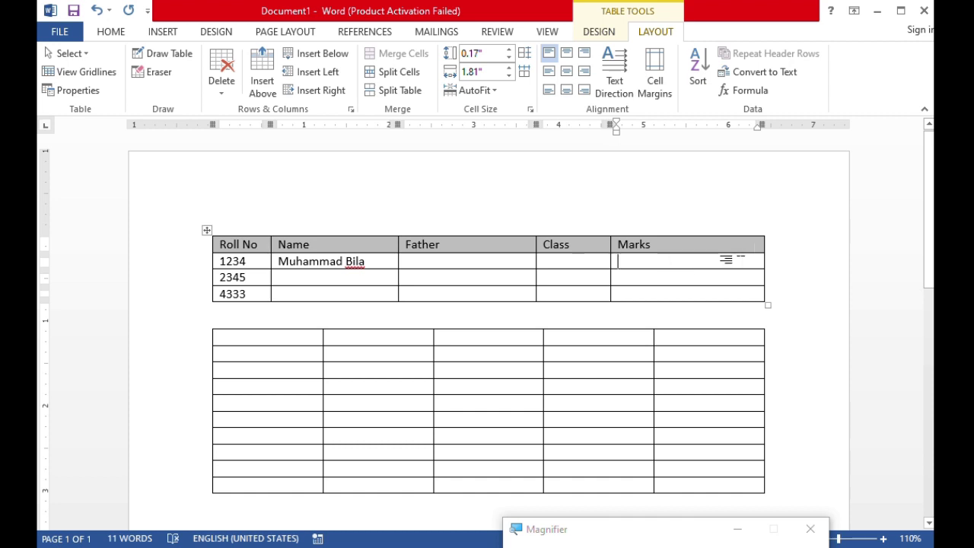
{"action": "left_click_drag", "start_coordinate": [763, 268], "coordinate": [687, 267]}
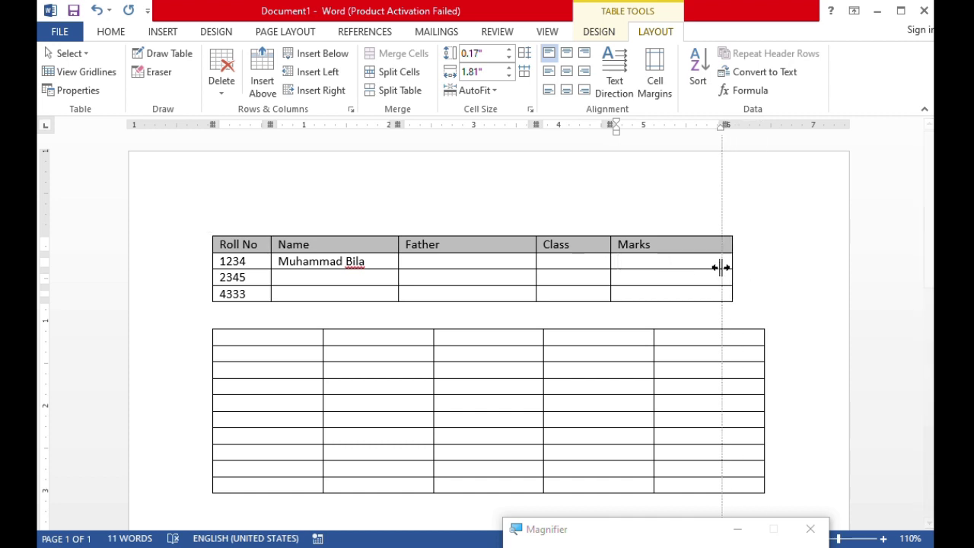
{"action": "left_click", "coordinate": [320, 95]}
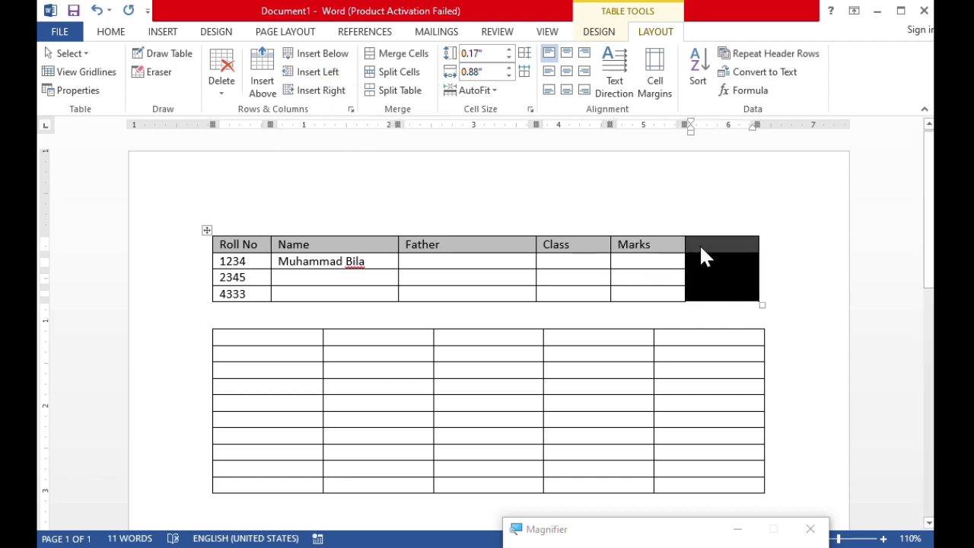
{"action": "left_click", "coordinate": [663, 260]}
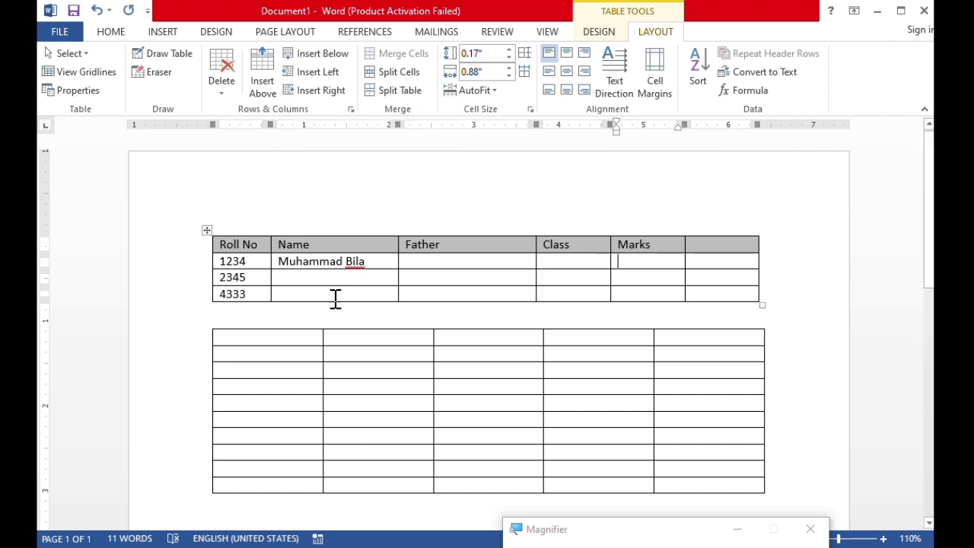
Merge the second table's top row into one cell and enter 'Undlas Computer College Mananwala' there.
{"action": "left_click", "coordinate": [315, 341]}
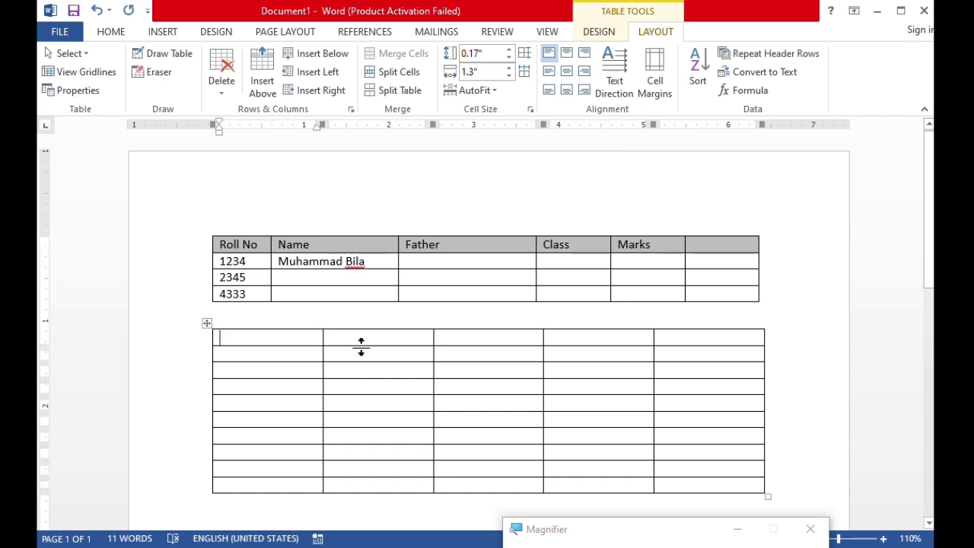
{"action": "left_click_drag", "start_coordinate": [297, 335], "coordinate": [690, 339]}
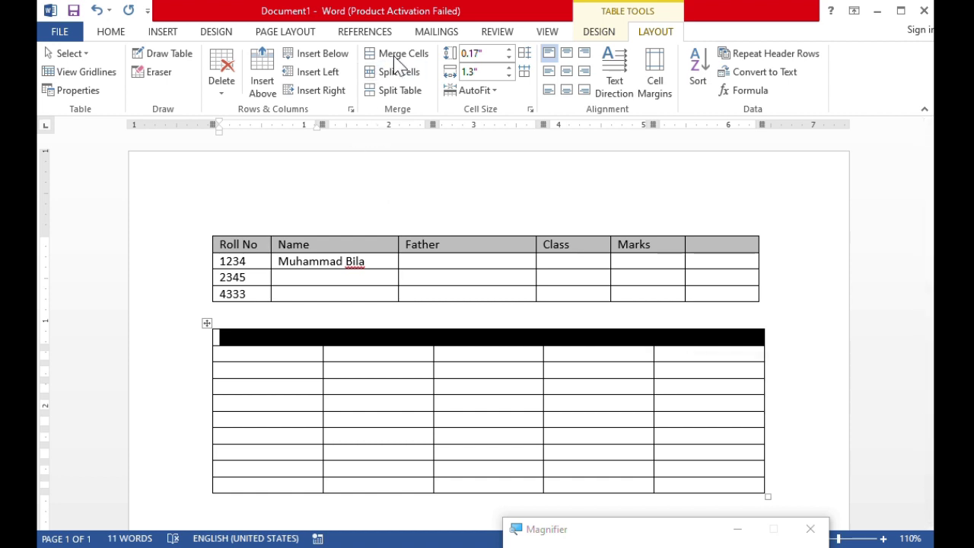
{"action": "left_click", "coordinate": [397, 53]}
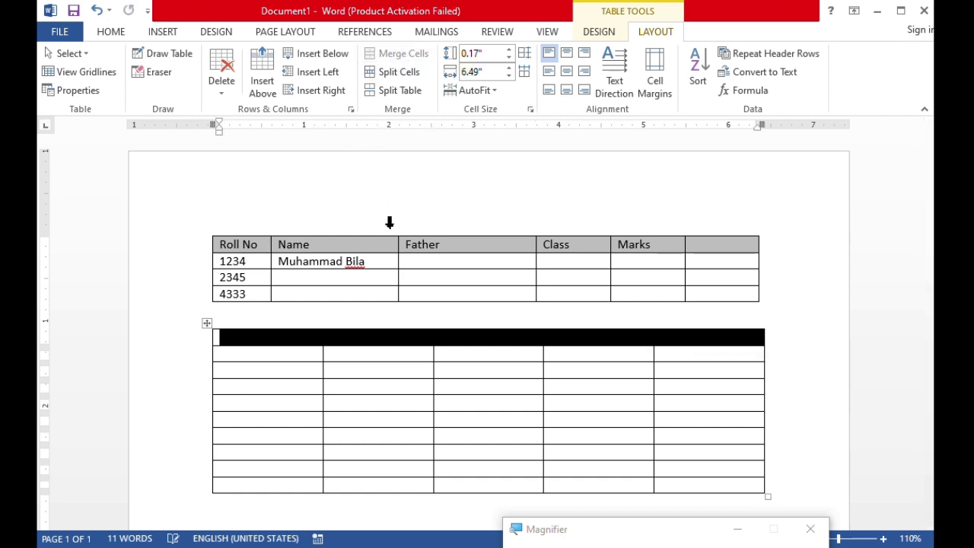
{"action": "left_click", "coordinate": [366, 335]}
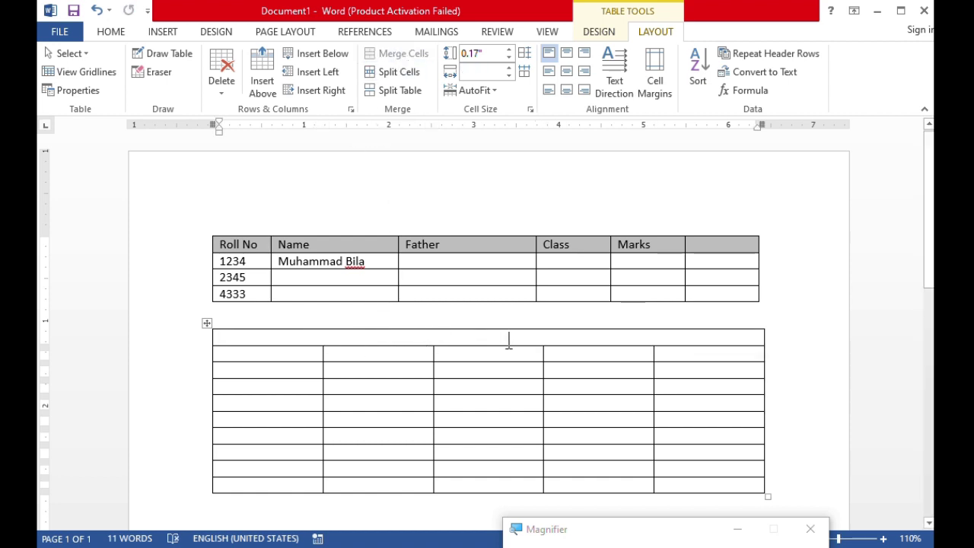
{"action": "type", "text": "Undlas C"}
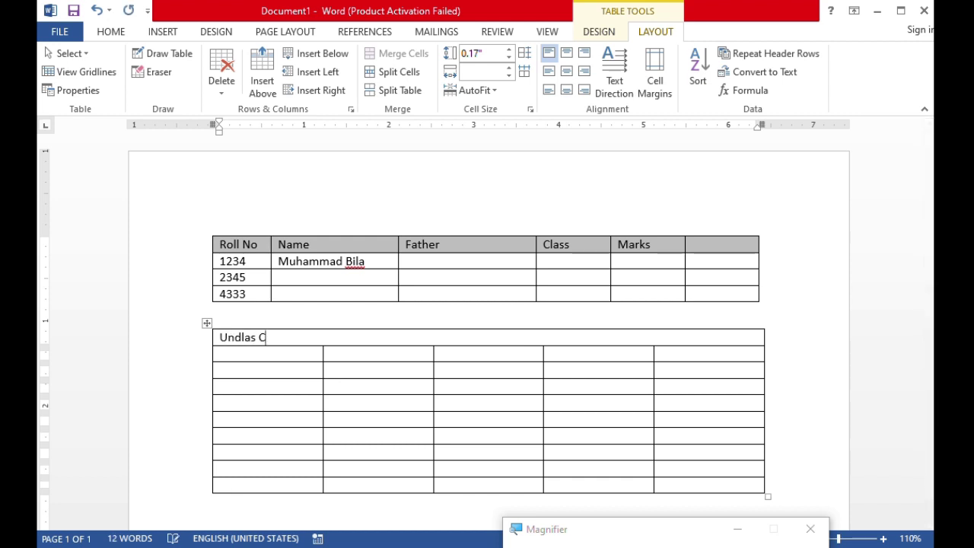
{"action": "type", "text": "omputer College Mananwala"}
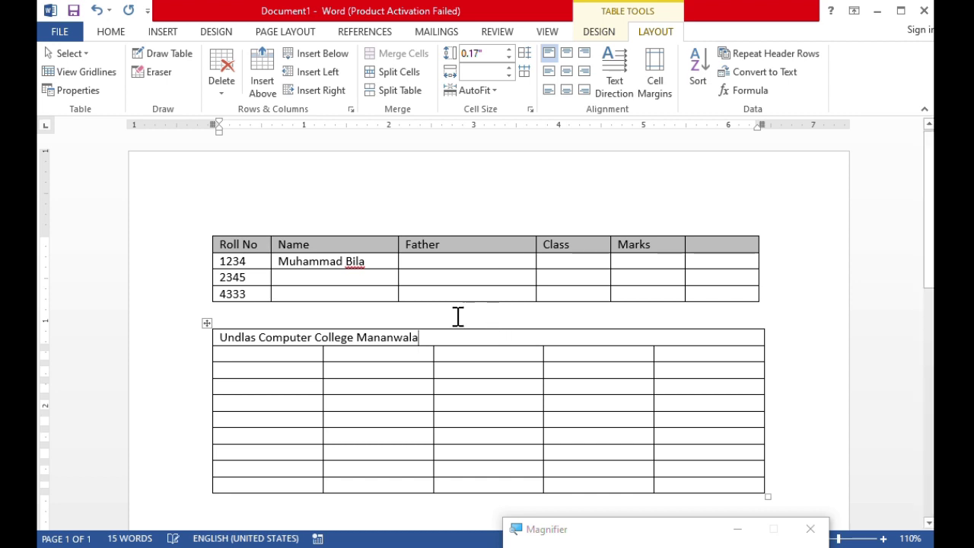
{"action": "left_click_drag", "start_coordinate": [442, 335], "coordinate": [228, 337]}
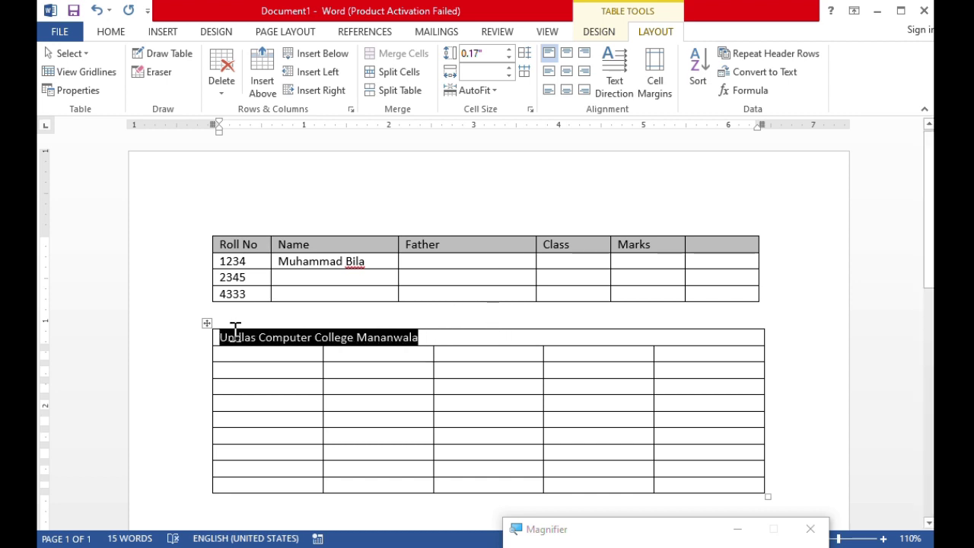
Enlarge the college title to 16 pt, center it in the cell and make it bold.
{"action": "left_click", "coordinate": [116, 32]}
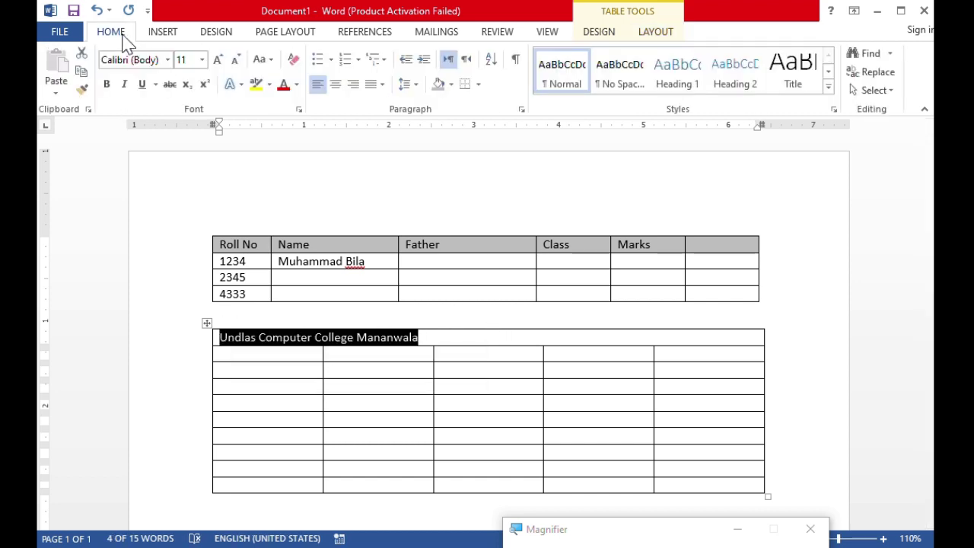
{"action": "left_click", "coordinate": [219, 60]}
{"action": "left_click", "coordinate": [219, 60]}
{"action": "left_click", "coordinate": [219, 60]}
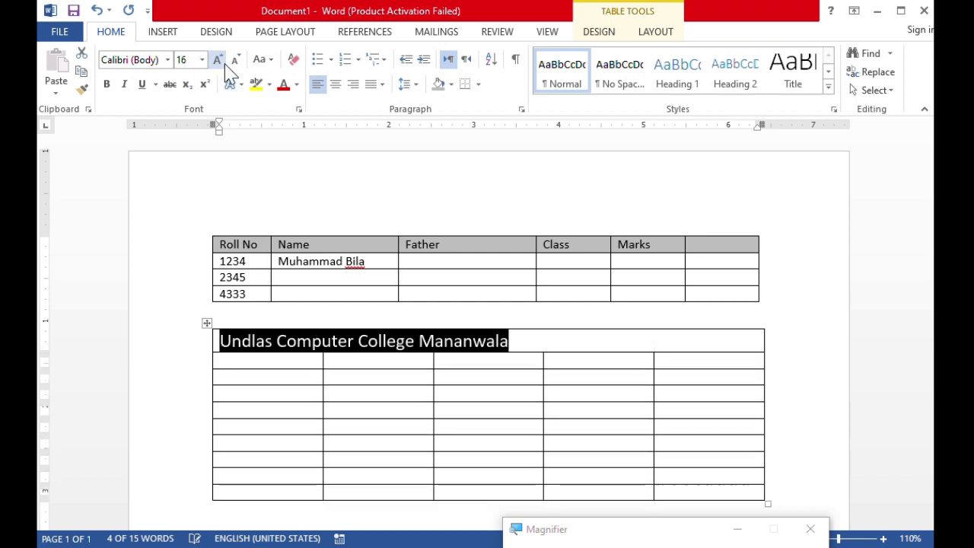
{"action": "left_click", "coordinate": [336, 84]}
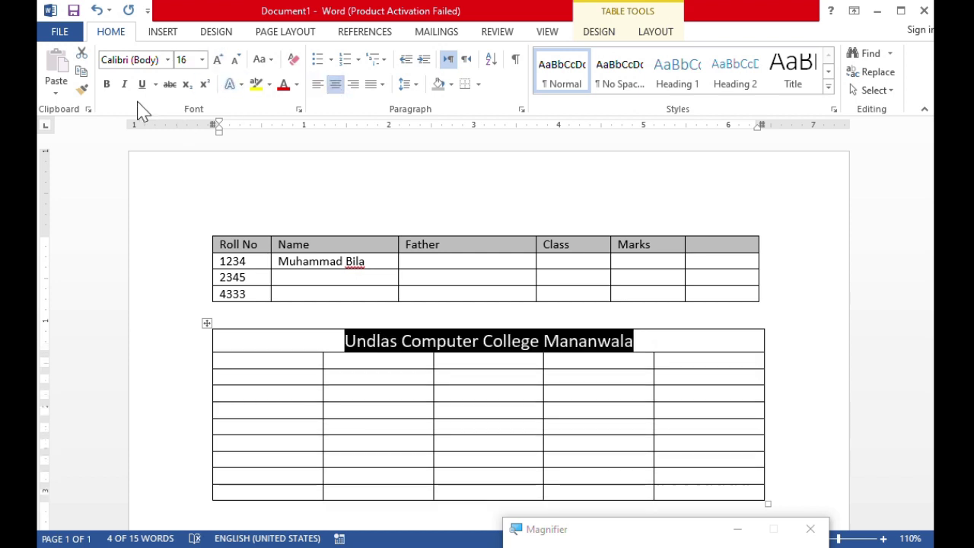
{"action": "left_click", "coordinate": [110, 85]}
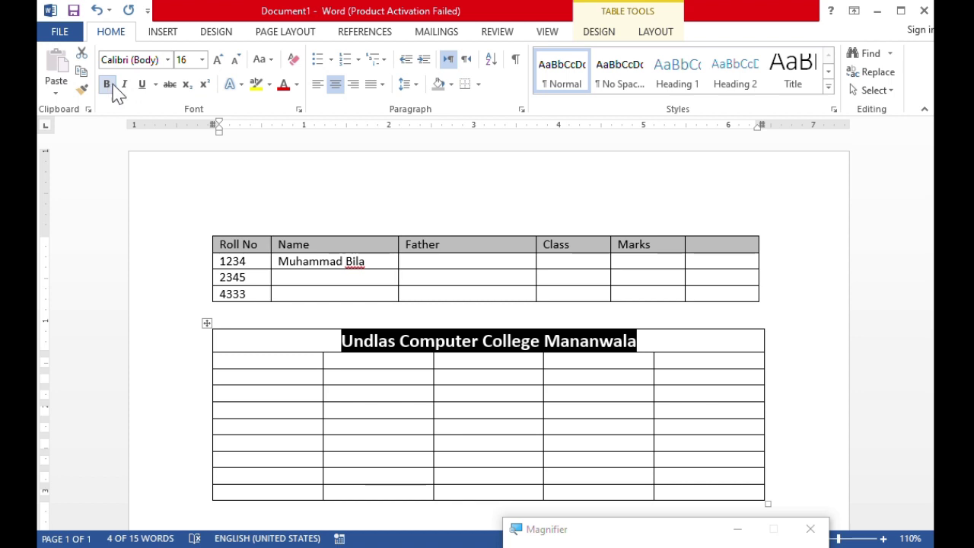
{"action": "left_click", "coordinate": [674, 38]}
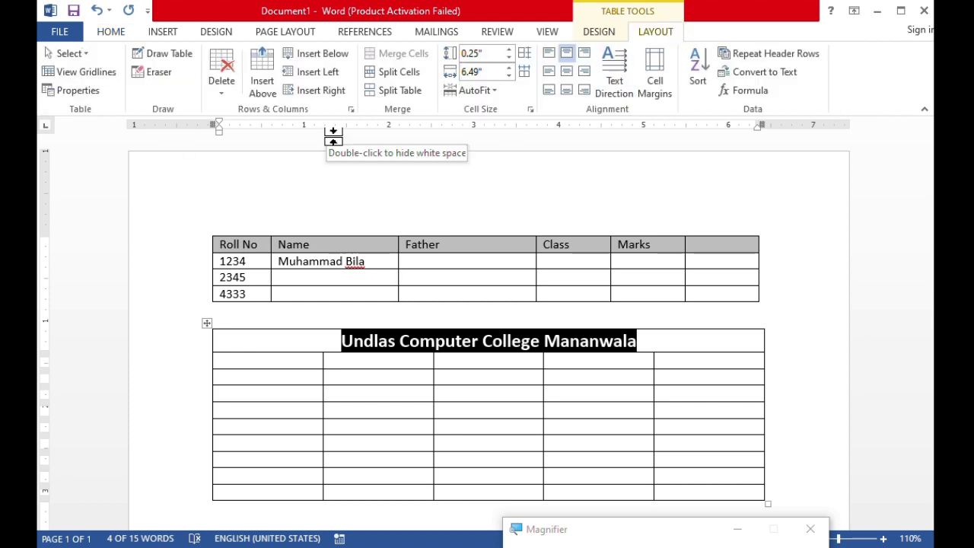
{"action": "left_click", "coordinate": [330, 341]}
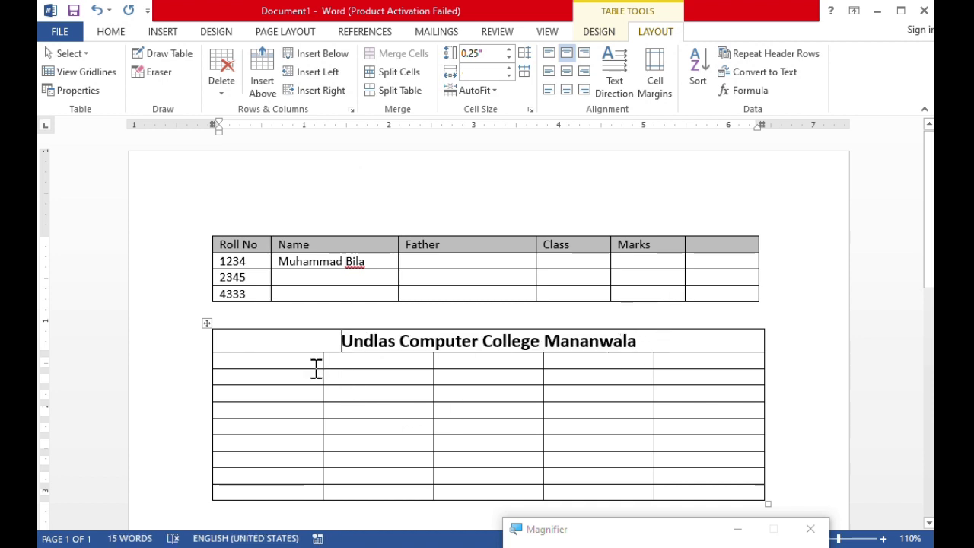
Merge the first-column cells below the title into a single cell.
{"action": "left_click_drag", "start_coordinate": [300, 364], "coordinate": [298, 390]}
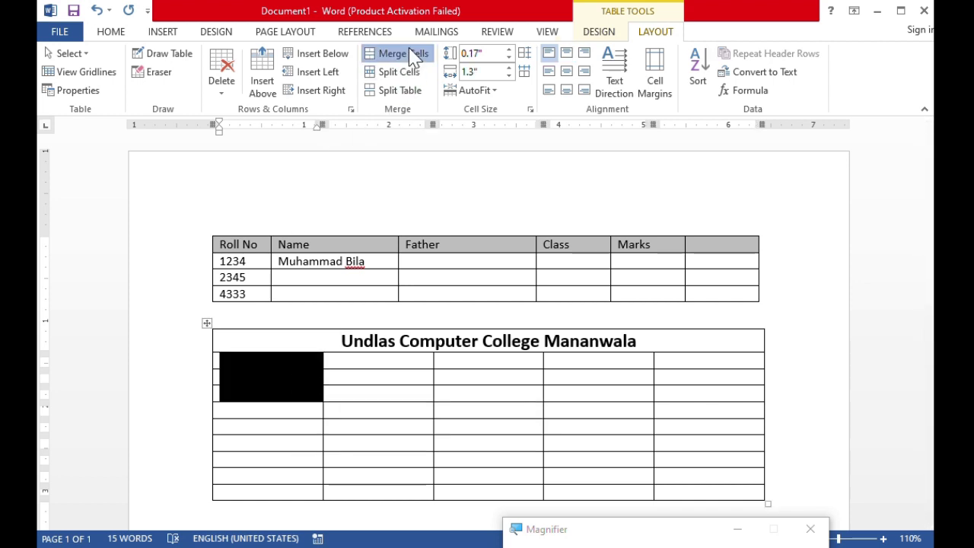
{"action": "left_click", "coordinate": [410, 54]}
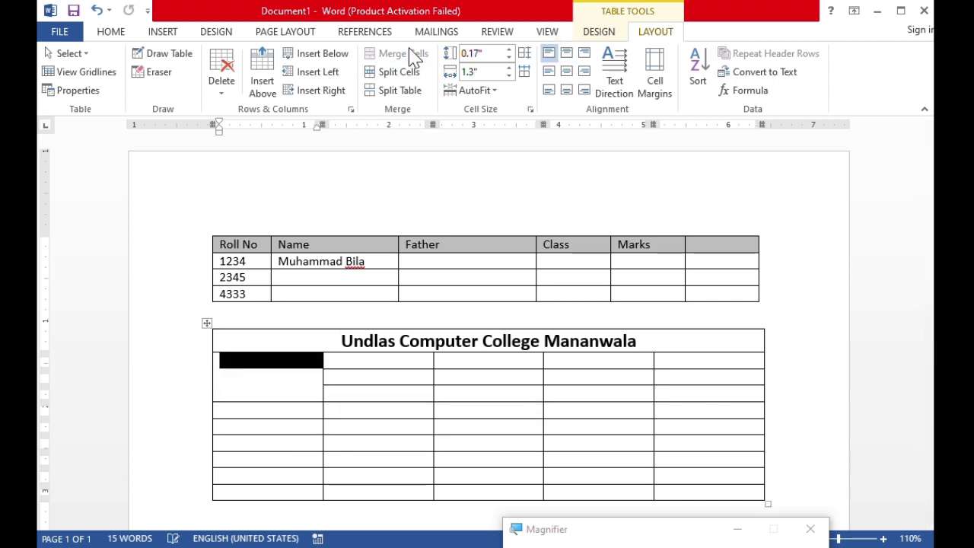
{"action": "left_click", "coordinate": [262, 390]}
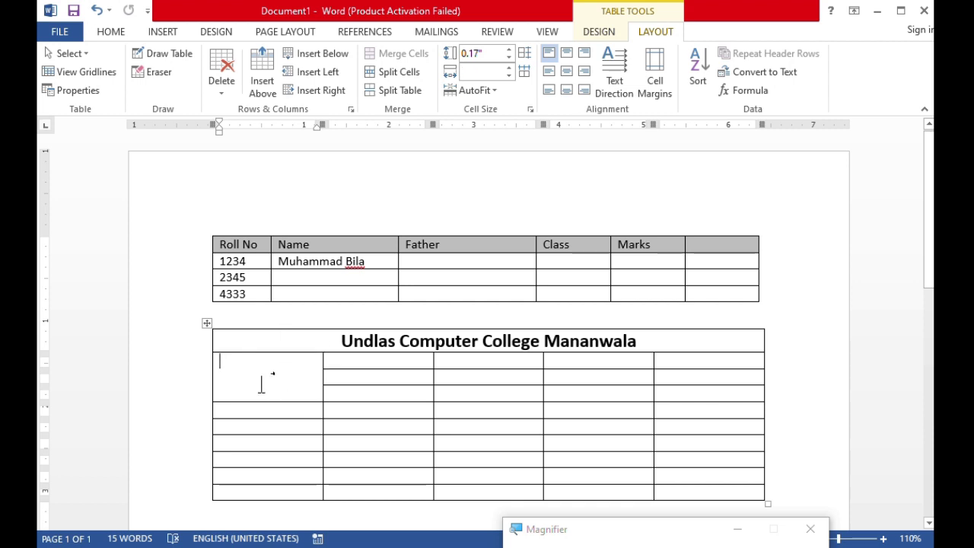
Split the merged first-column cell into 2 columns and 3 rows.
{"action": "left_click", "coordinate": [403, 73]}
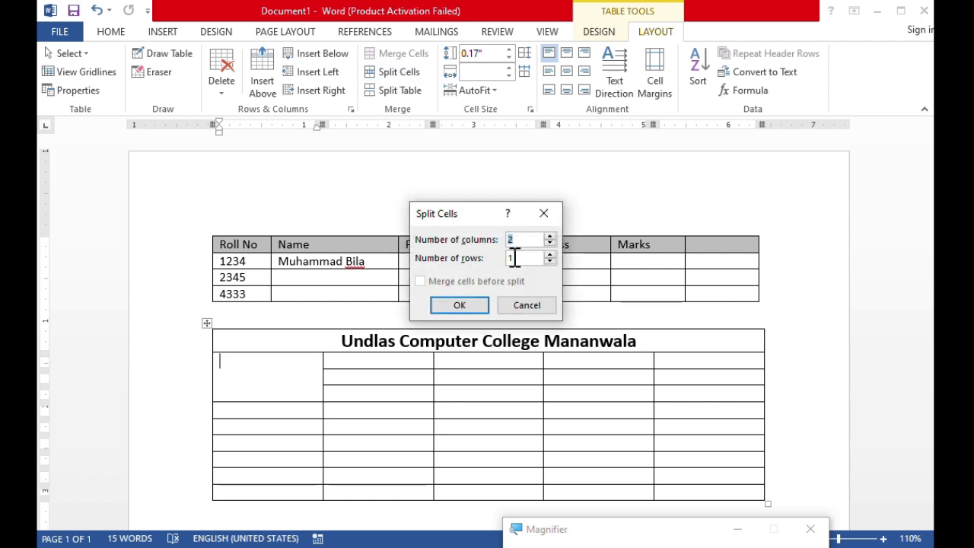
{"action": "left_click", "coordinate": [550, 255]}
{"action": "left_click", "coordinate": [549, 255]}
{"action": "left_click", "coordinate": [474, 306]}
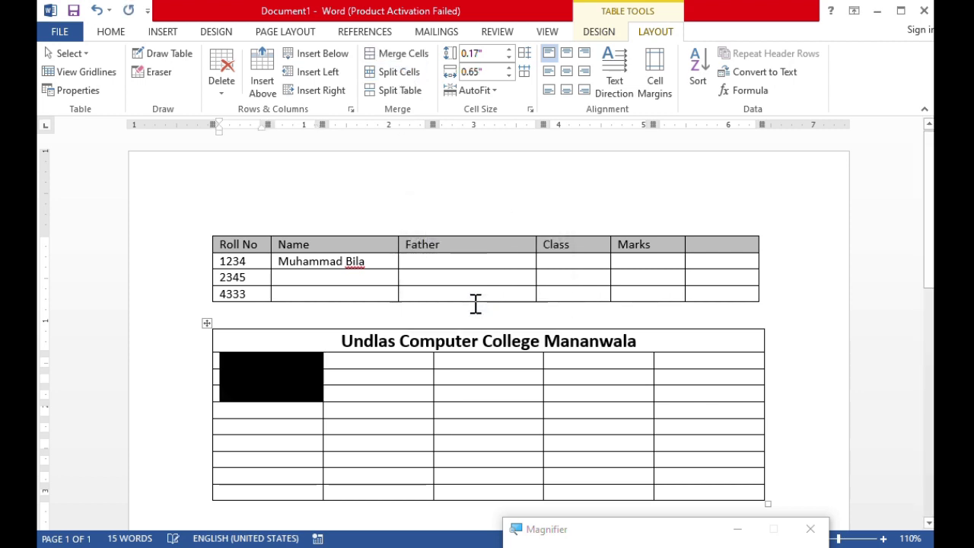
{"action": "left_click", "coordinate": [283, 378]}
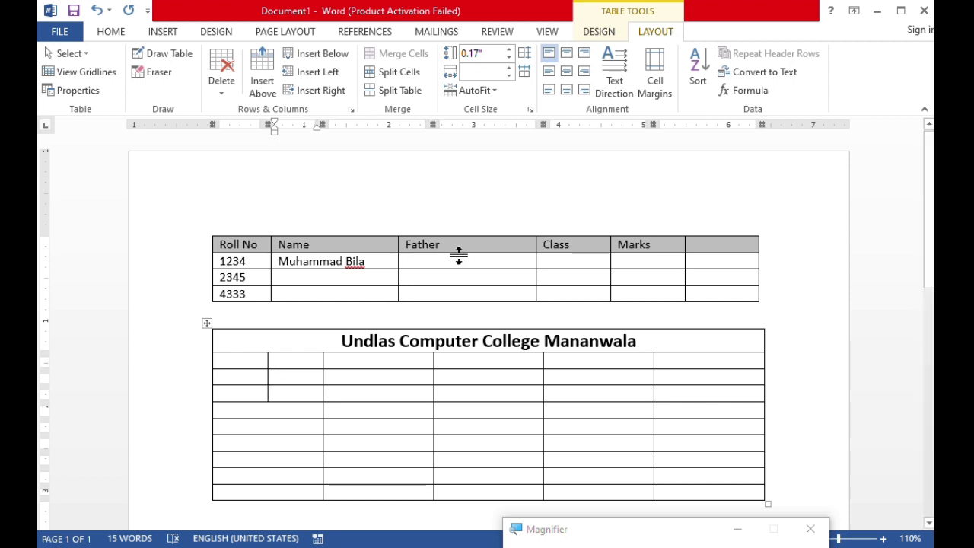
{"action": "left_click", "coordinate": [479, 246]}
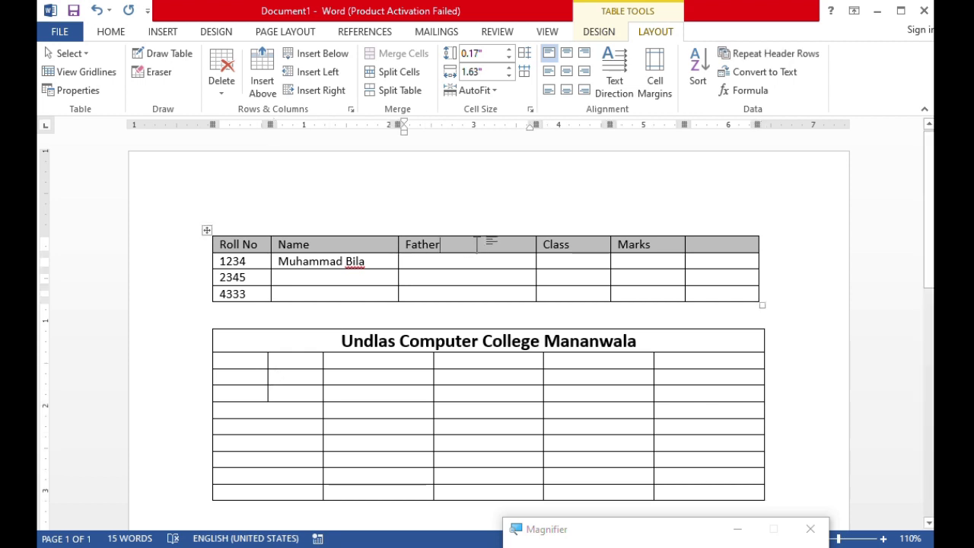
Make the Roll No table's header row taller, to 0.79".
{"action": "left_click", "coordinate": [572, 52]}
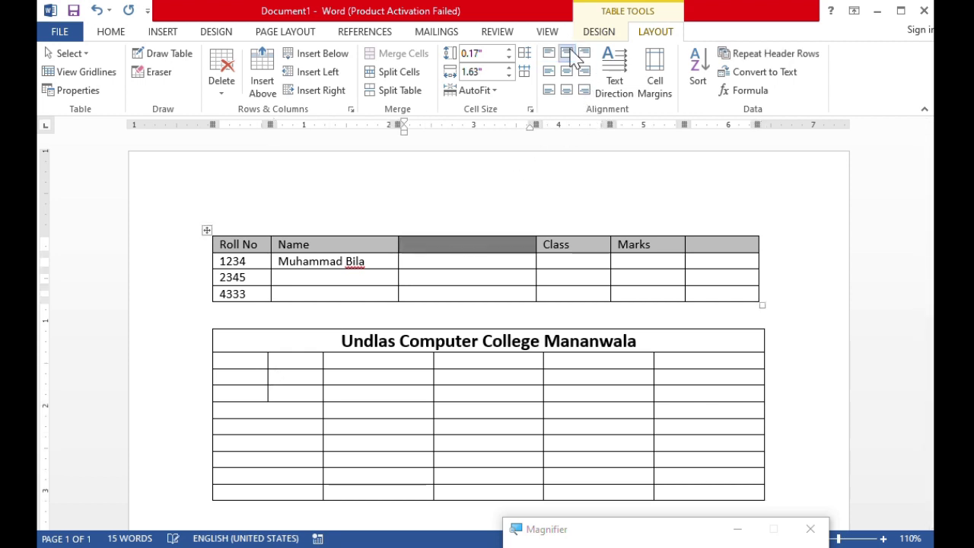
{"action": "left_click", "coordinate": [439, 248]}
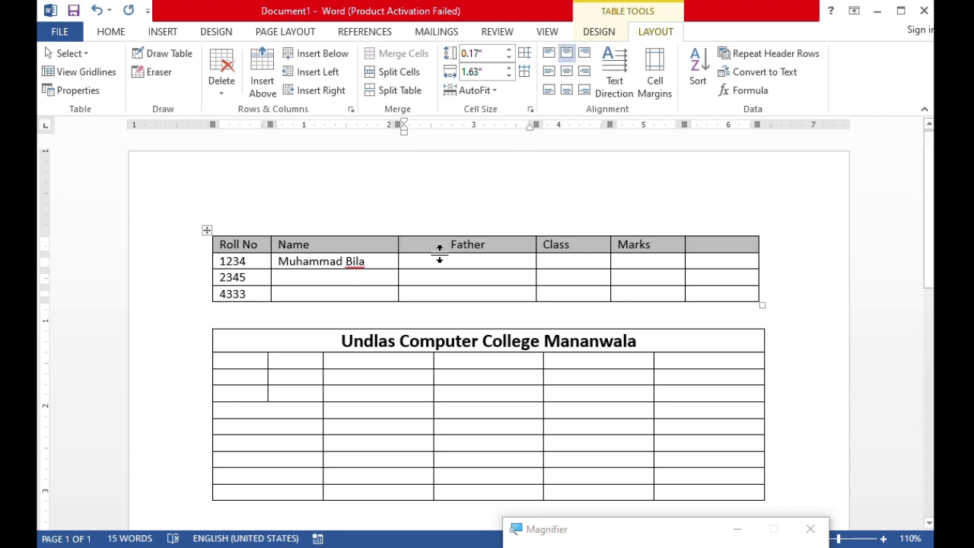
{"action": "left_click_drag", "start_coordinate": [439, 253], "coordinate": [439, 288]}
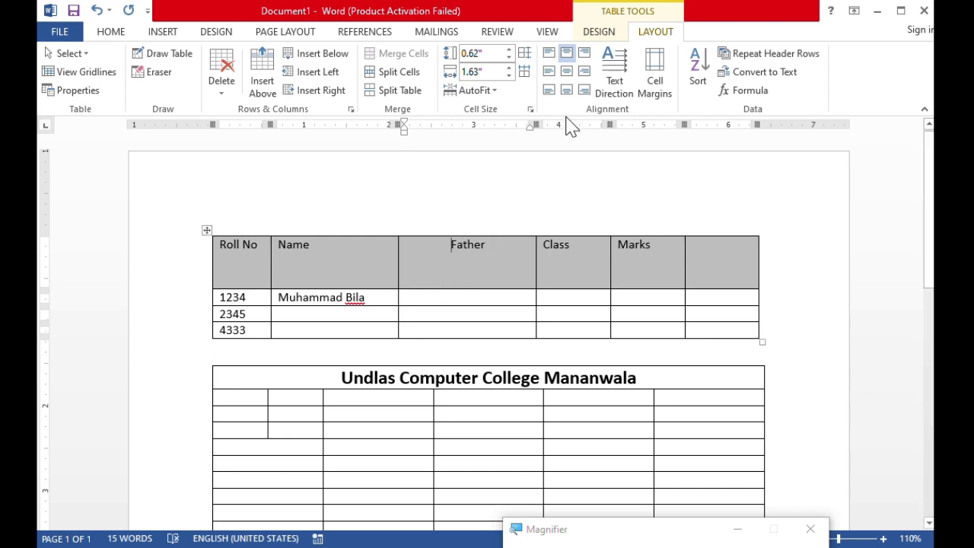
Center the Father heading vertically and horizontally in its cell and turn it vertical.
{"action": "left_click", "coordinate": [568, 72]}
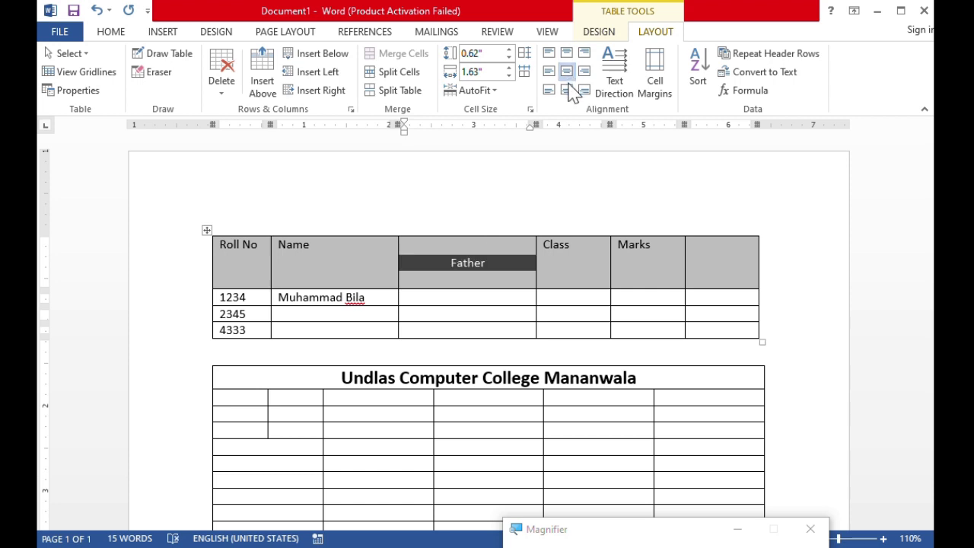
{"action": "left_click", "coordinate": [567, 90]}
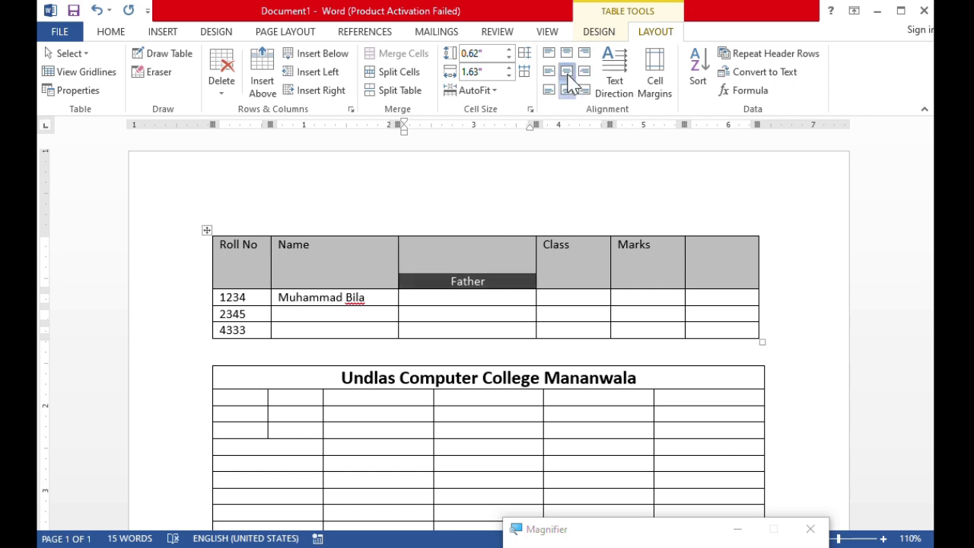
{"action": "left_click", "coordinate": [567, 72]}
{"action": "left_click", "coordinate": [548, 72]}
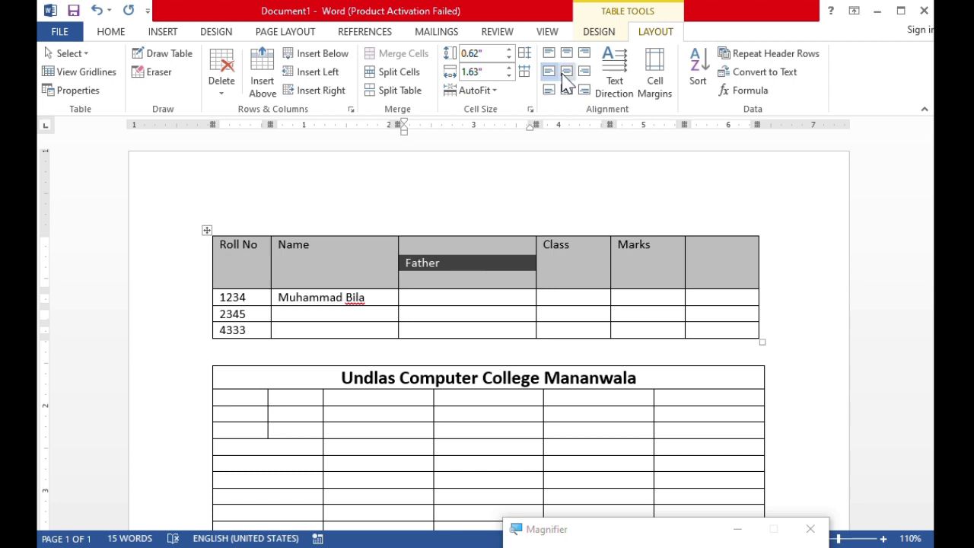
{"action": "left_click", "coordinate": [564, 74]}
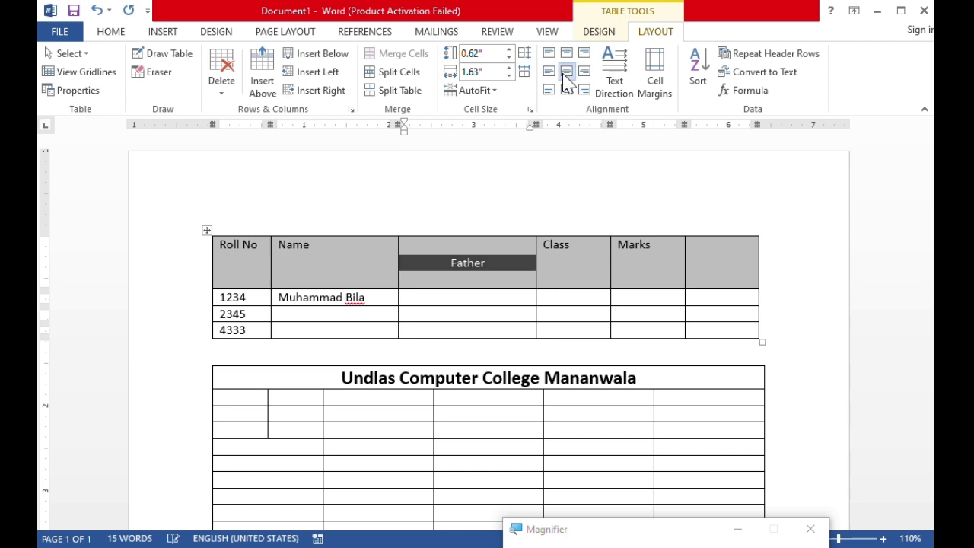
{"action": "left_click", "coordinate": [615, 85]}
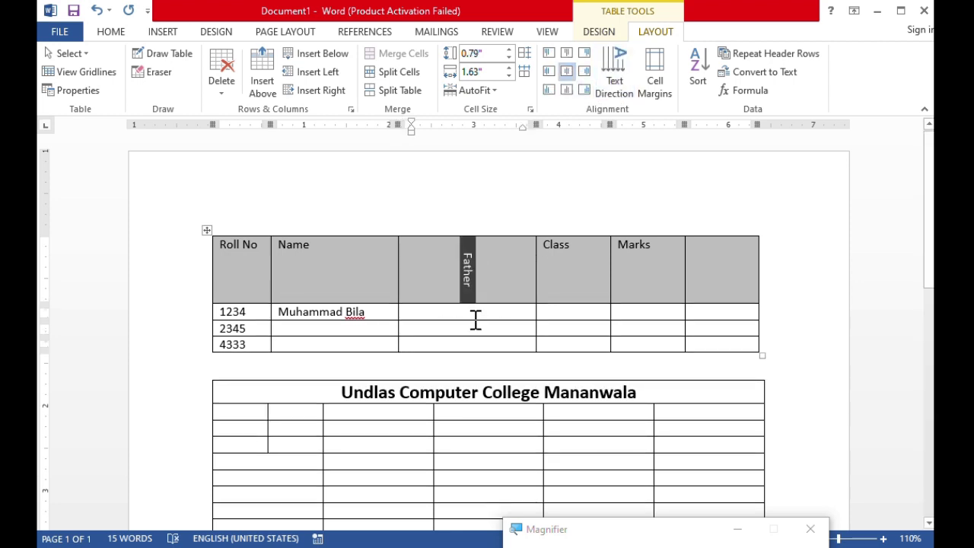
{"action": "left_click", "coordinate": [506, 284]}
Return the Father heading to horizontal text, aligned middle-left in its cell.
{"action": "left_click", "coordinate": [629, 76]}
{"action": "left_click", "coordinate": [630, 79]}
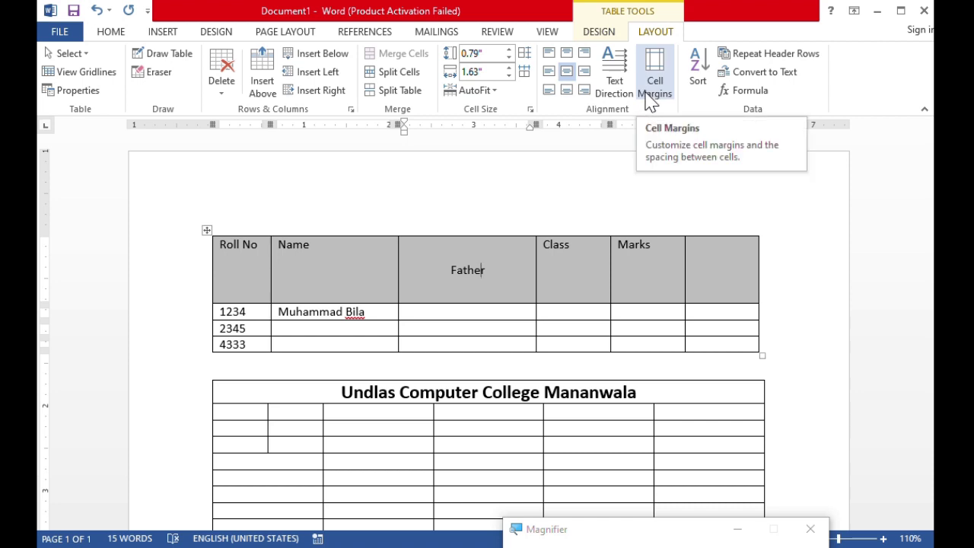
{"action": "left_click", "coordinate": [548, 71]}
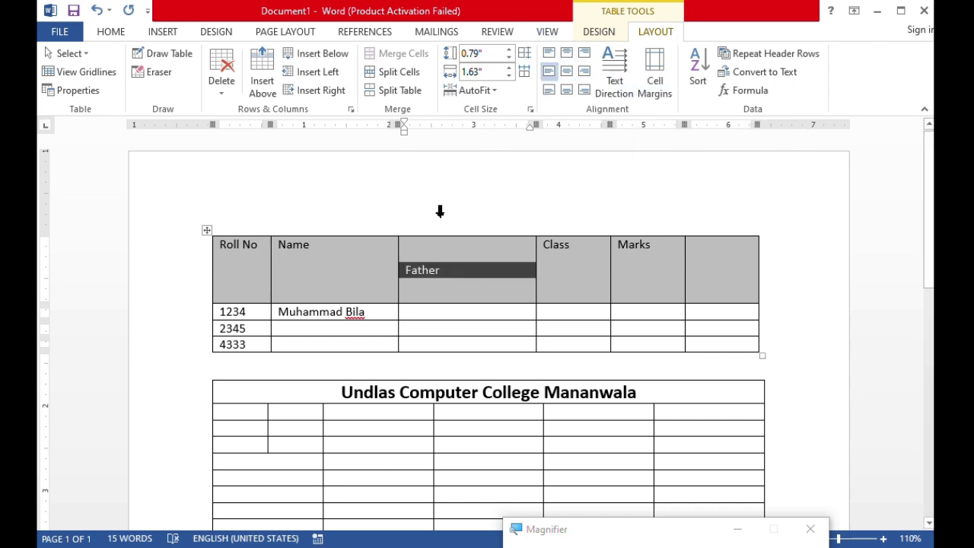
Set the Roll No table's cell margins to 0" top/bottom, 0.01" left, 0.08" right.
{"action": "left_click", "coordinate": [463, 272]}
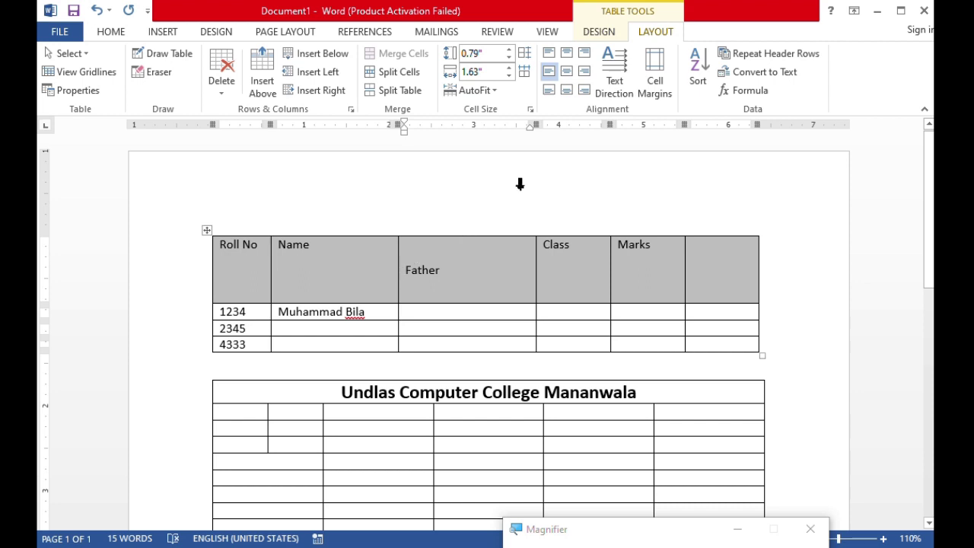
{"action": "left_click", "coordinate": [654, 87]}
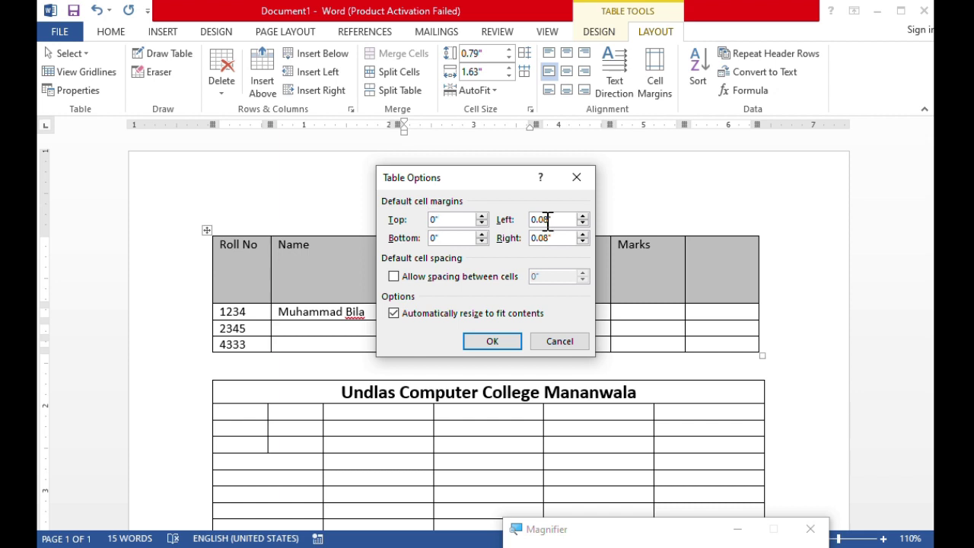
{"action": "left_click", "coordinate": [492, 341]}
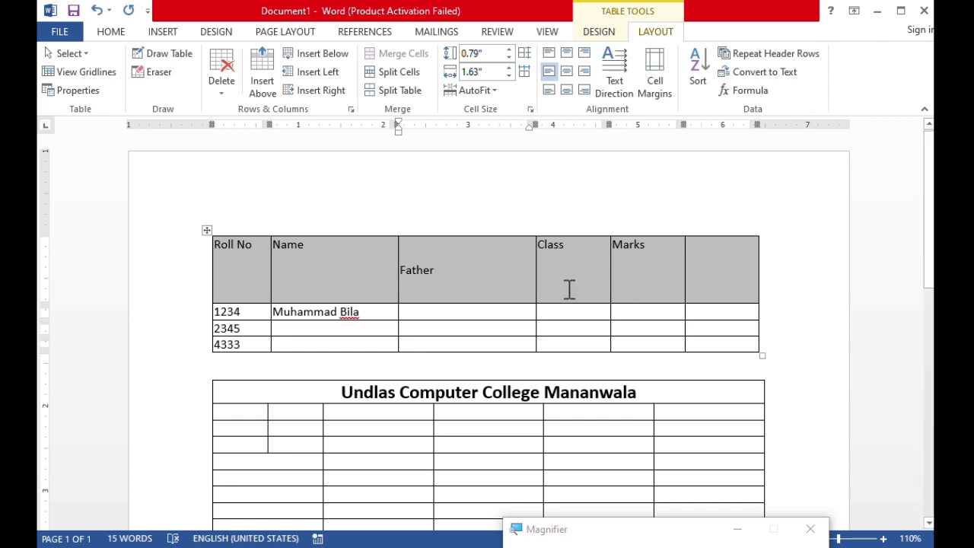
Delete the Father column from the Roll No table.
{"action": "left_click", "coordinate": [289, 329]}
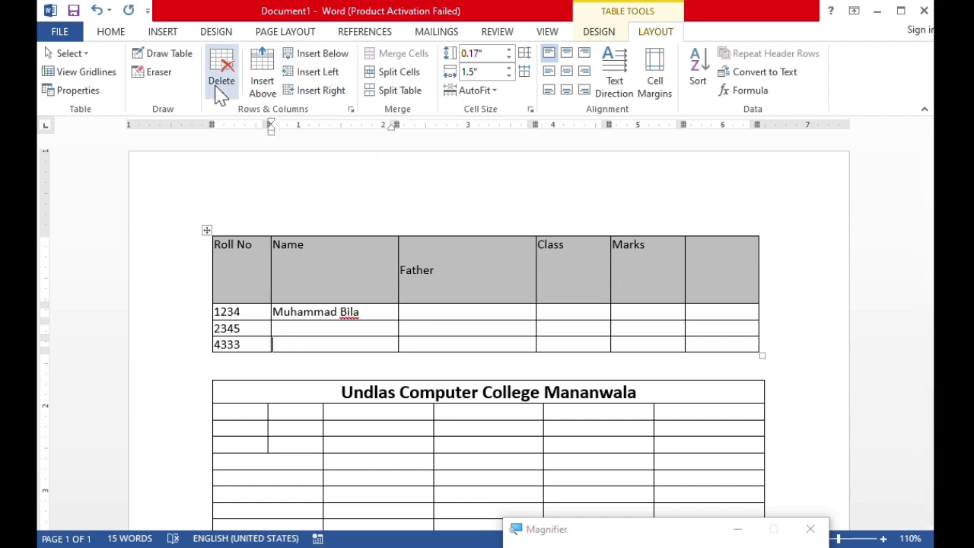
{"action": "left_click", "coordinate": [469, 311]}
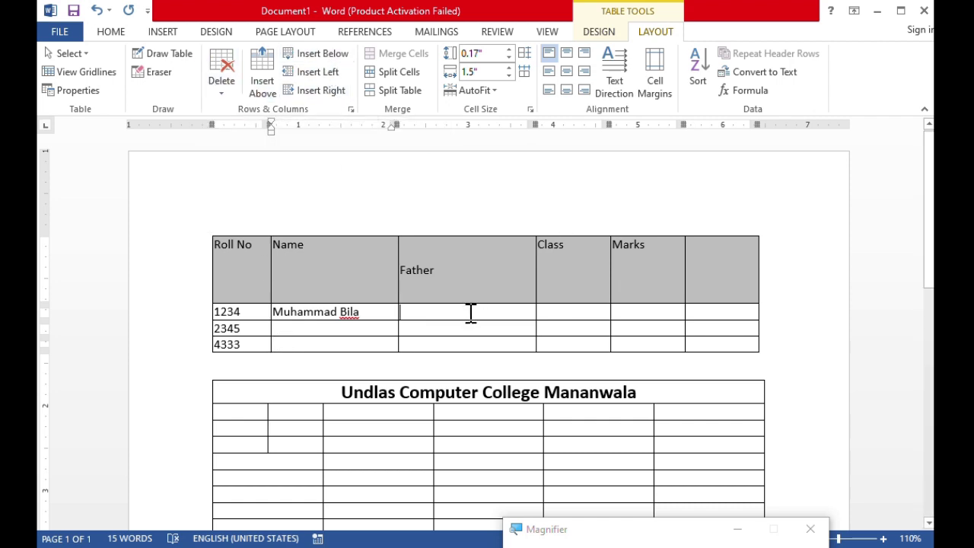
{"action": "left_click", "coordinate": [225, 86]}
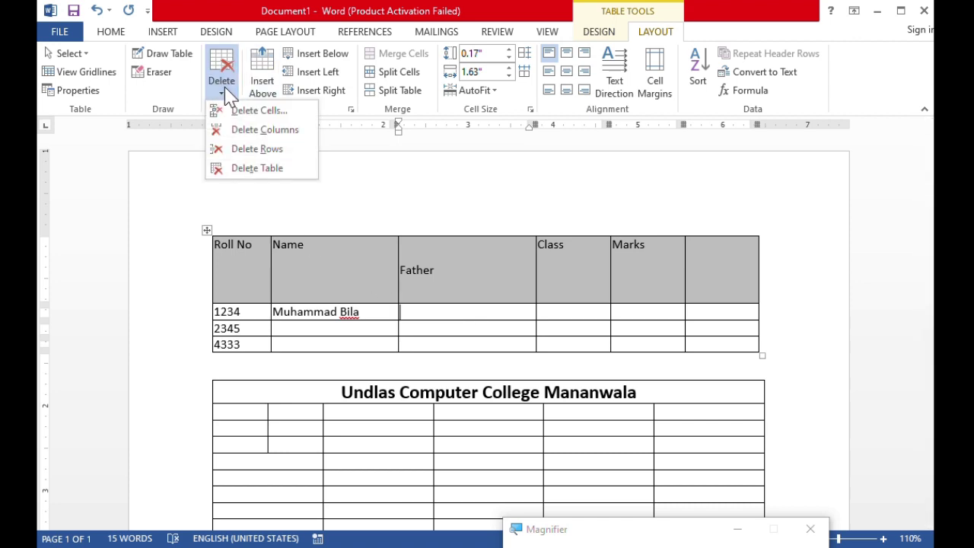
{"action": "left_click", "coordinate": [265, 130]}
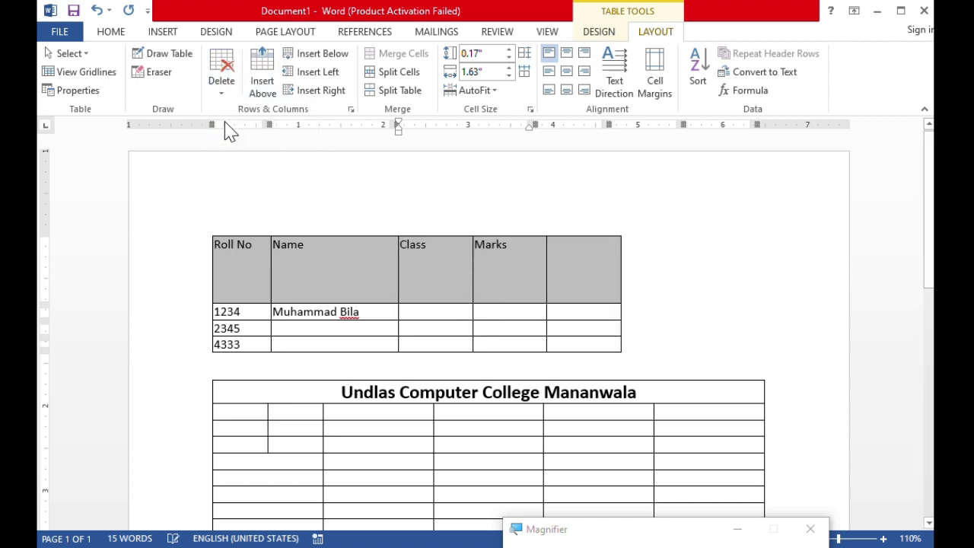
Delete the entire Roll No table, leaving only the college table.
{"action": "left_click", "coordinate": [226, 87]}
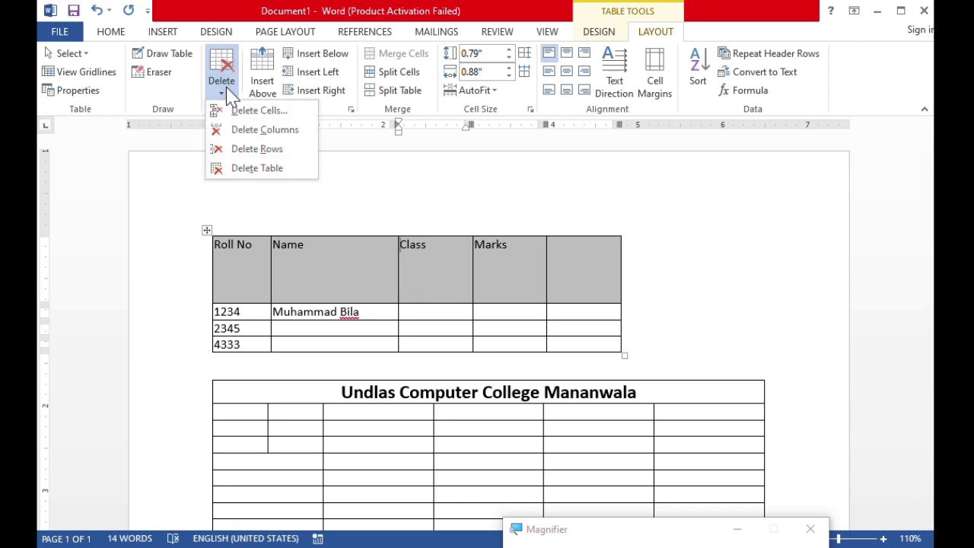
{"action": "left_click", "coordinate": [220, 168]}
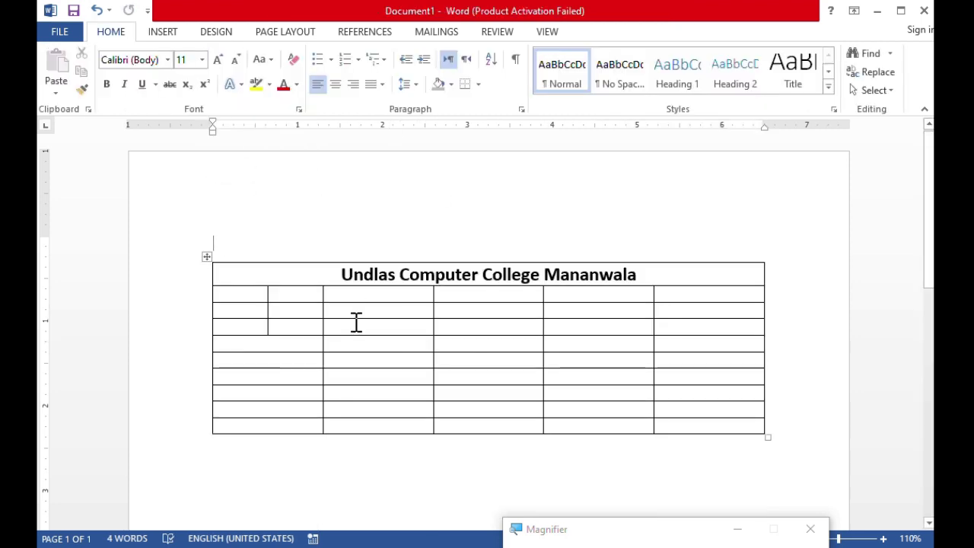
{"action": "left_click", "coordinate": [278, 296]}
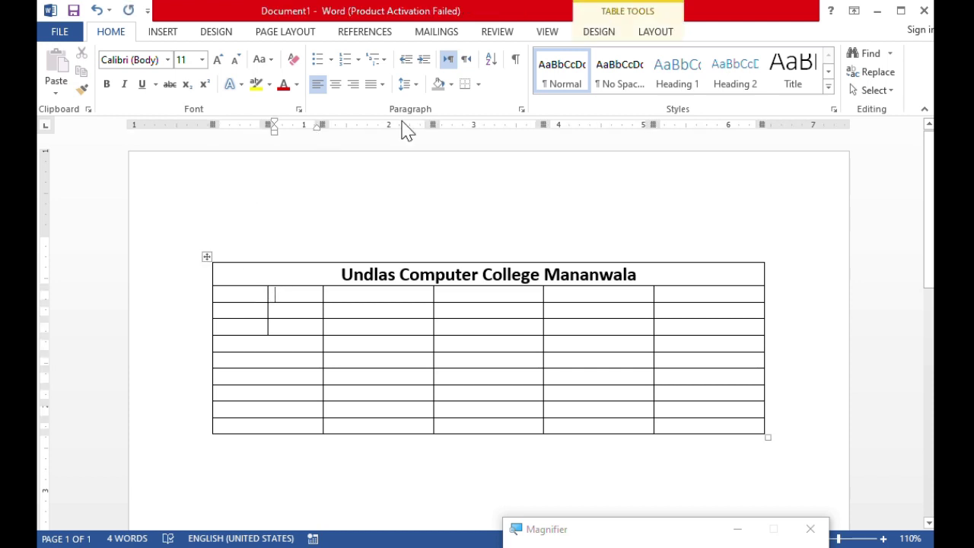
{"action": "left_click", "coordinate": [613, 32]}
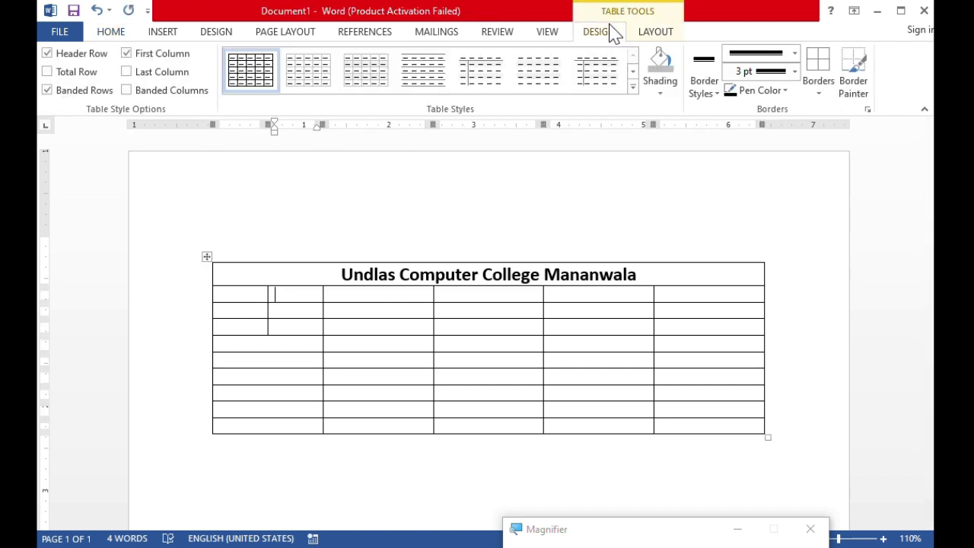
{"action": "left_click", "coordinate": [656, 33]}
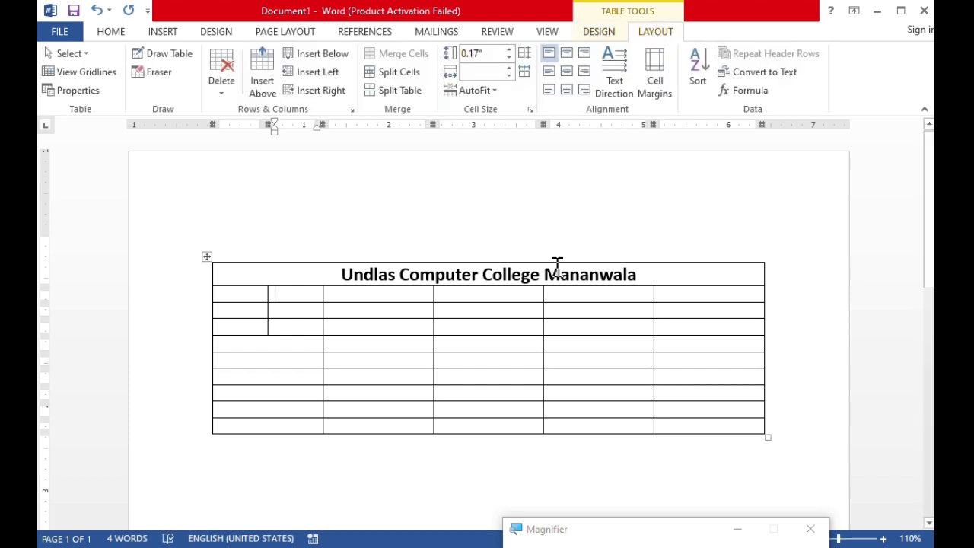